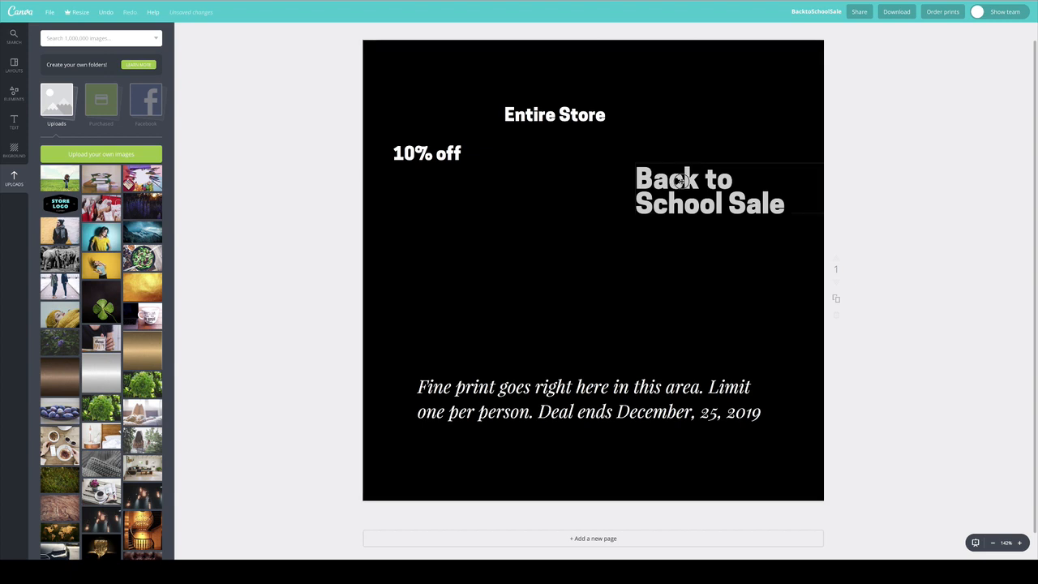
# Move the "Back to School Sale" headline to the page's upper-left corner and stack "10% off" above "Entire Store" mid-page.
pyautogui.moveTo(681, 180); pyautogui.dragTo(433, 71)
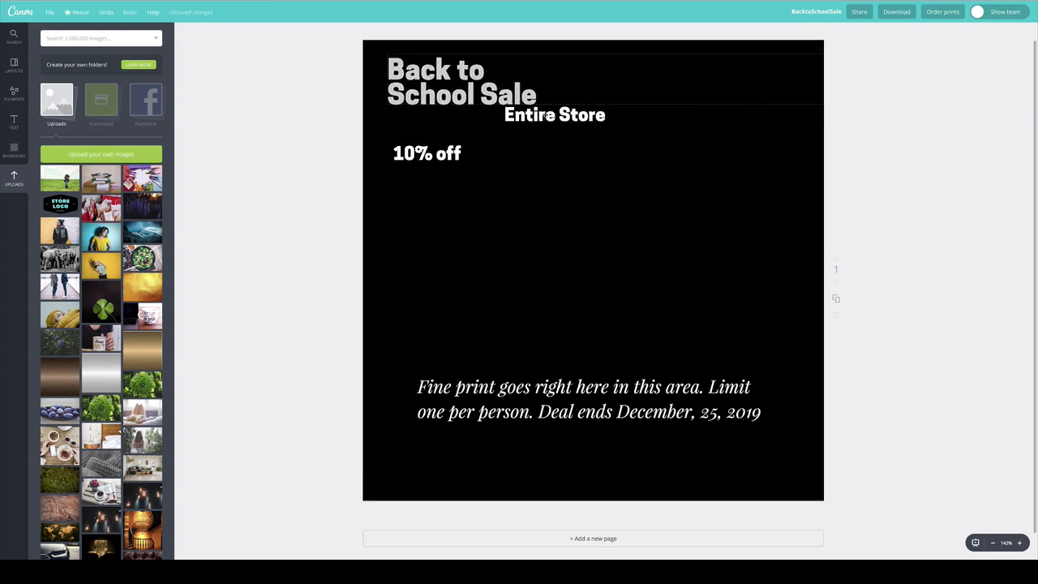
pyautogui.moveTo(584, 116); pyautogui.dragTo(572, 257)
pyautogui.moveTo(555, 221); pyautogui.dragTo(549, 231)
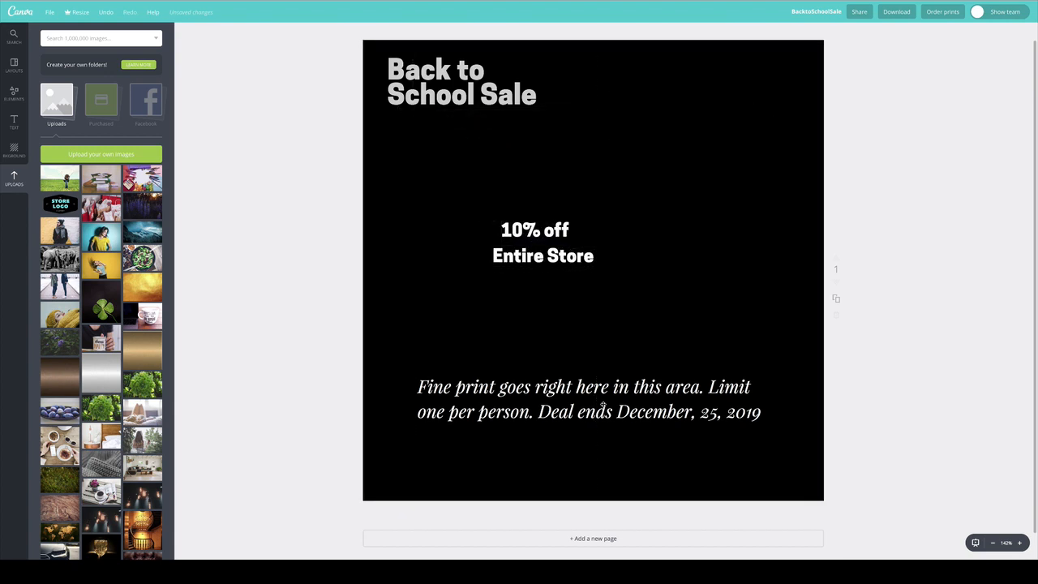
# Set the fine print text to font size 10 and place it along the page's lower edge.
pyautogui.moveTo(603, 408); pyautogui.dragTo(592, 466)
pyautogui.doubleClick(430, 453)
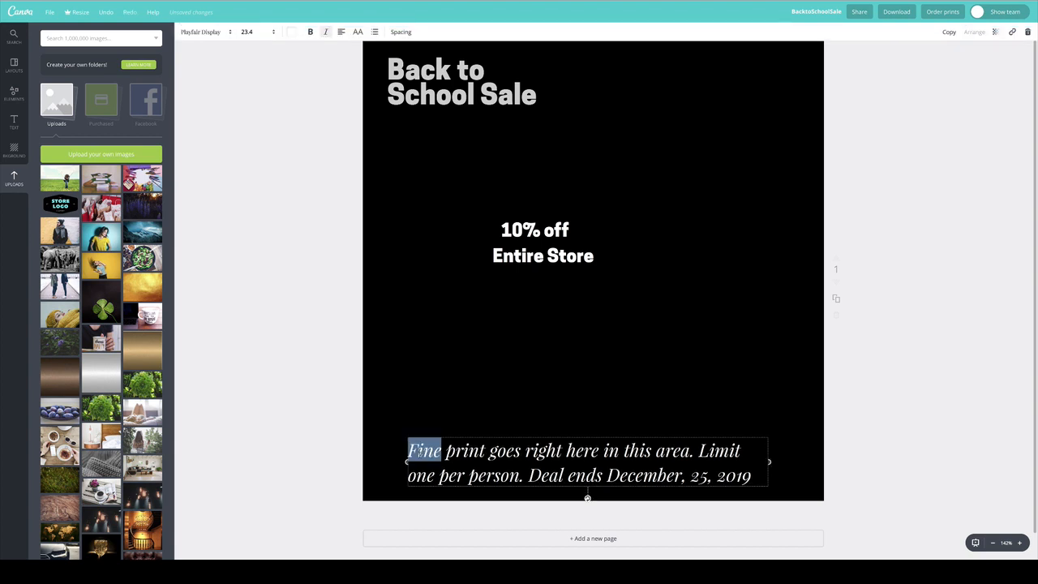
pyautogui.moveTo(408, 451); pyautogui.dragTo(867, 486)
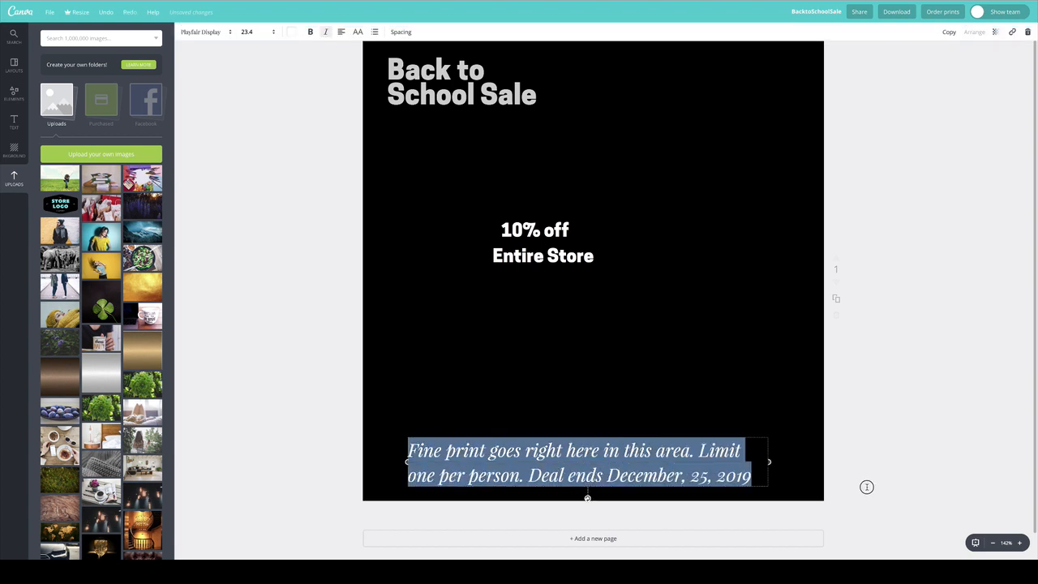
pyautogui.click(246, 32)
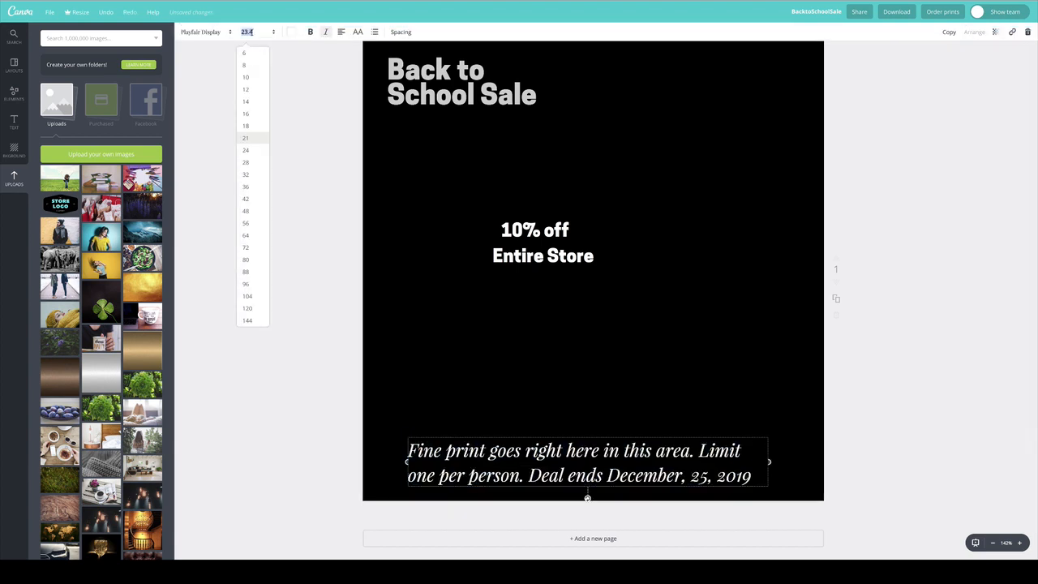
pyautogui.click(248, 77)
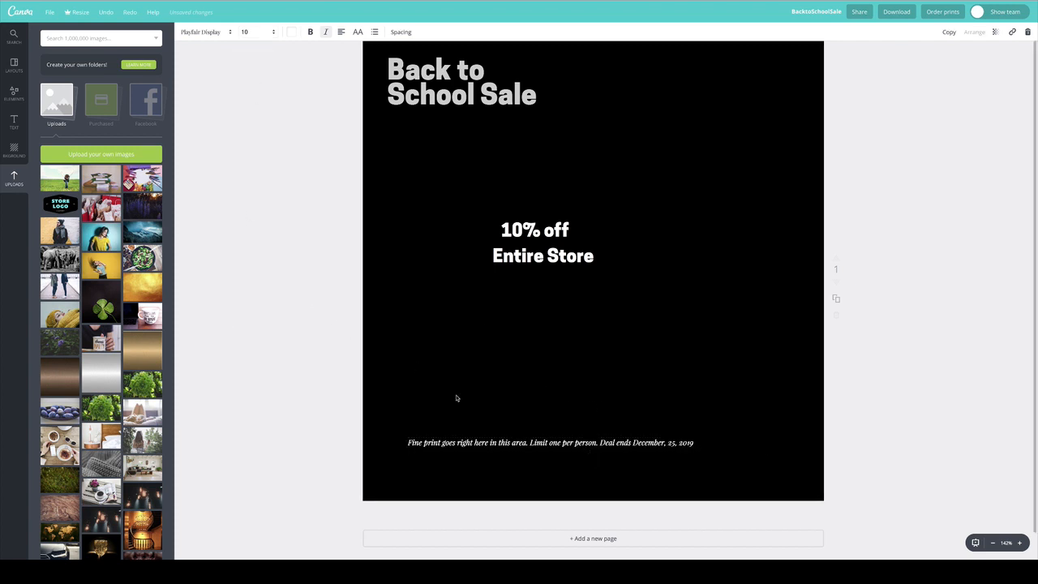
pyautogui.moveTo(561, 438); pyautogui.dragTo(548, 496)
# Set the font size of the "Back to School Sale" headline to 96.
pyautogui.click(483, 103)
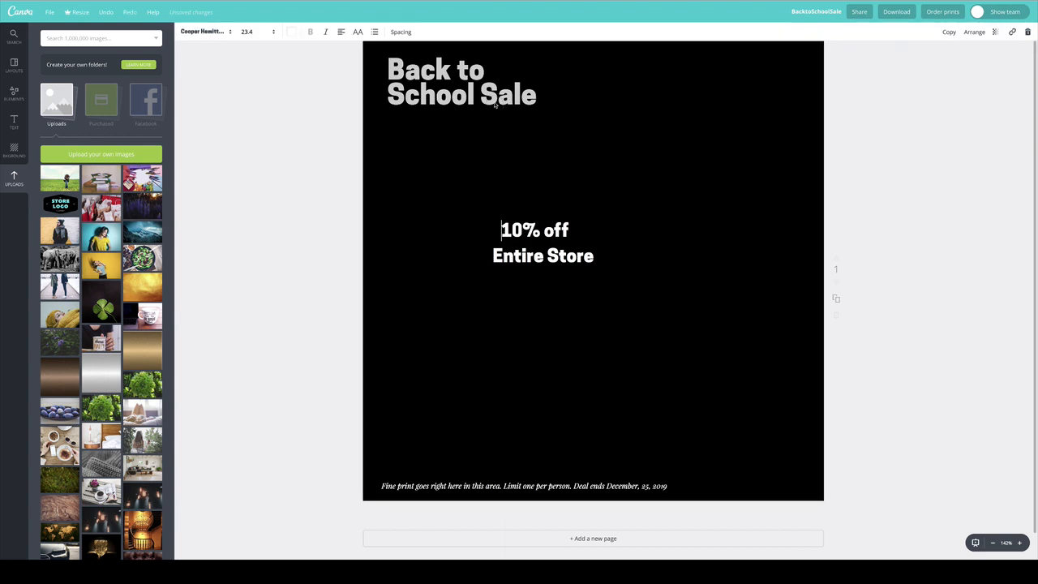
pyautogui.click(481, 104)
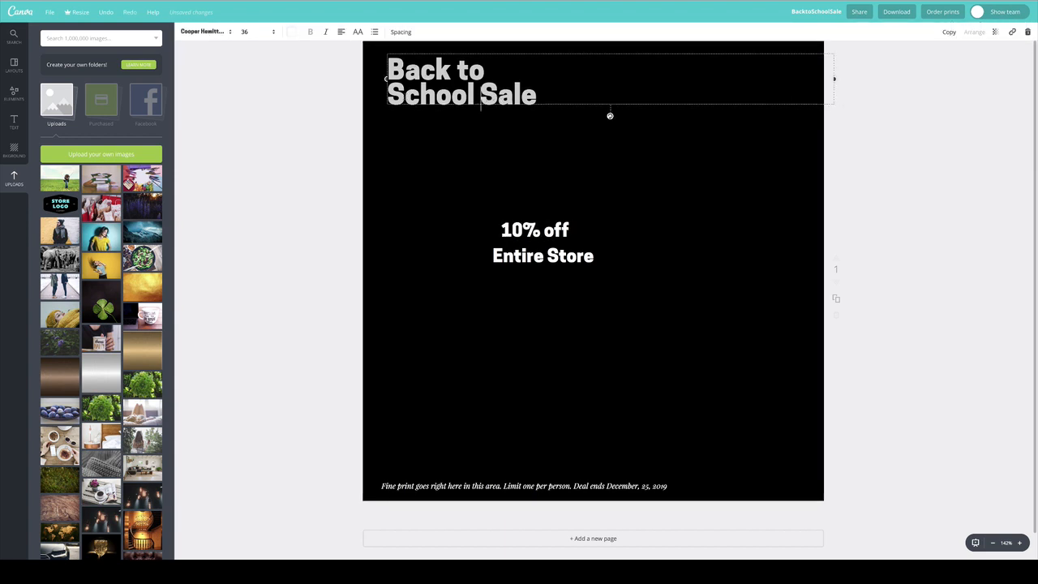
pyautogui.moveTo(389, 70); pyautogui.dragTo(605, 98)
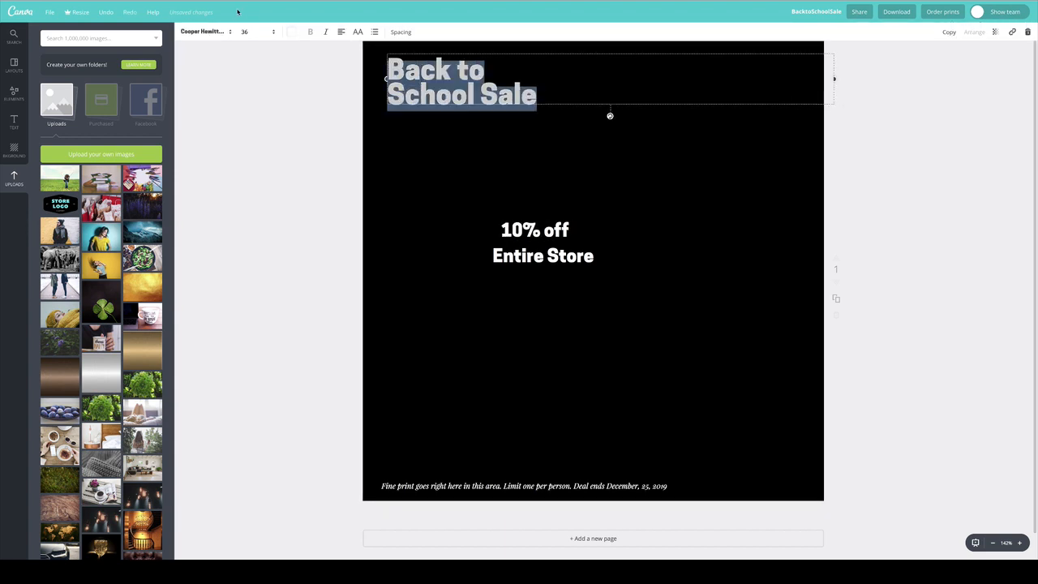
pyautogui.click(254, 31)
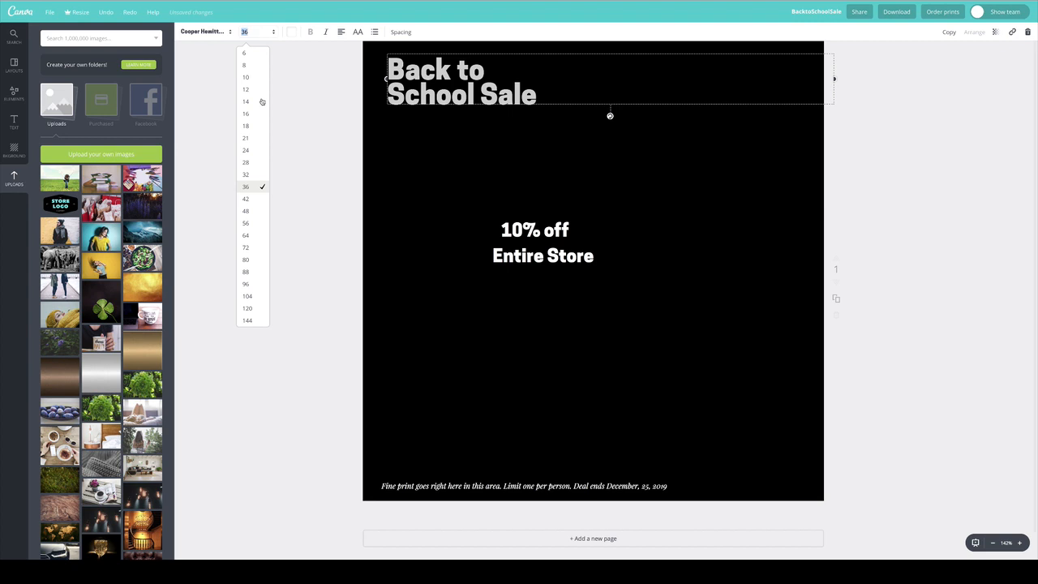
pyautogui.click(254, 312)
pyautogui.click(250, 31)
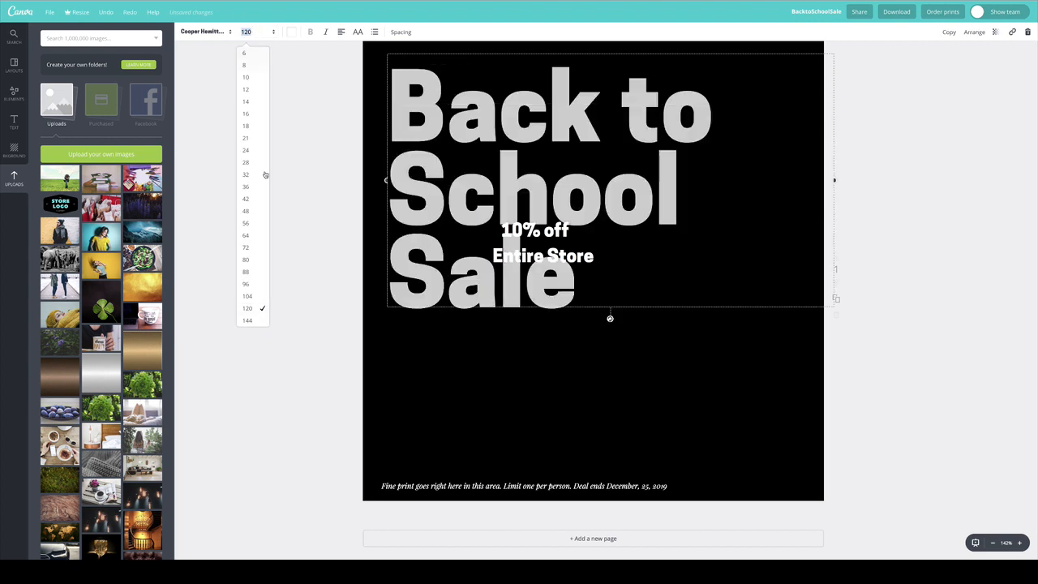
pyautogui.click(247, 296)
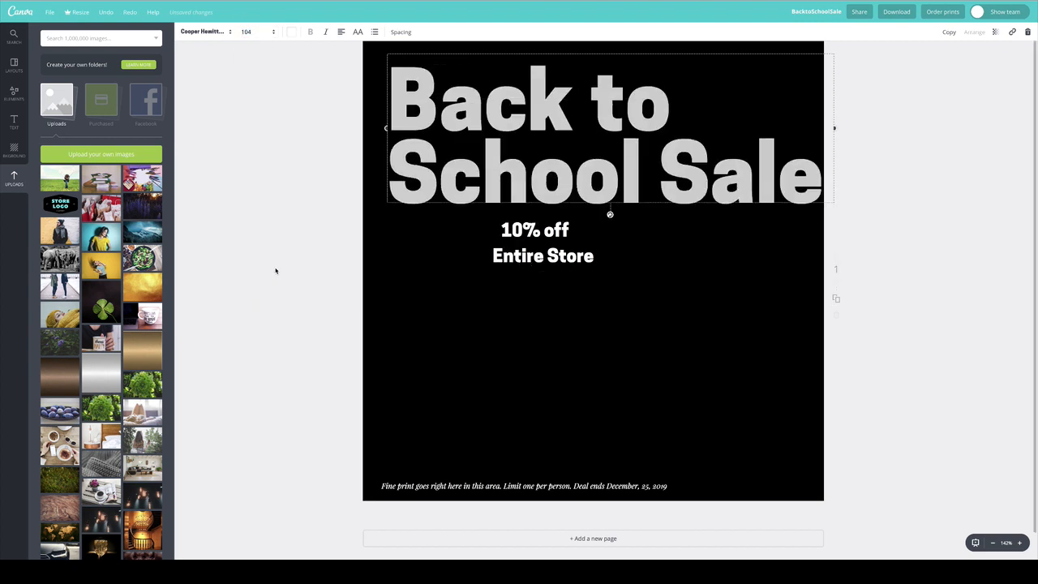
pyautogui.click(249, 31)
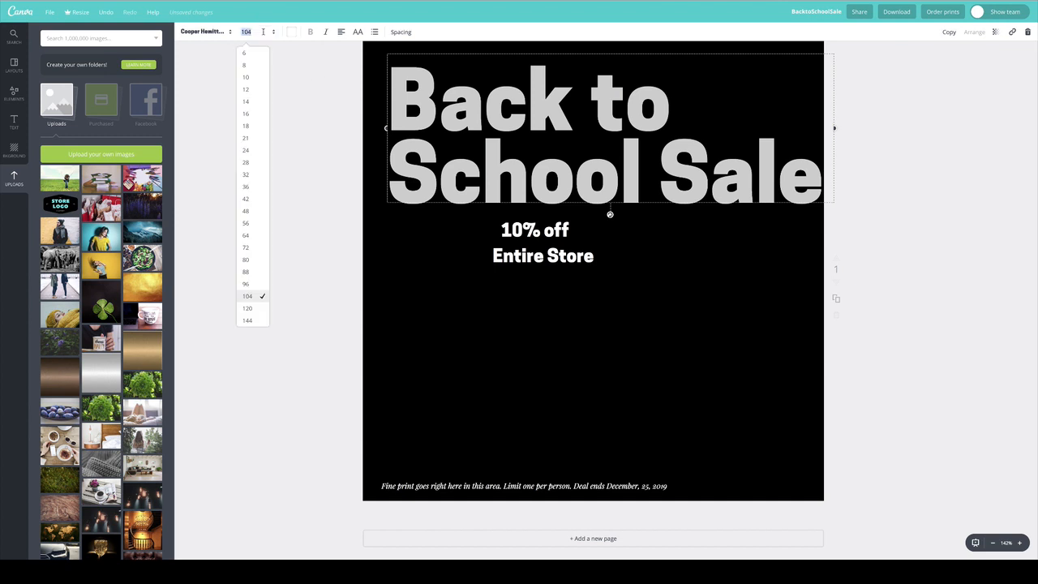
pyautogui.click(253, 284)
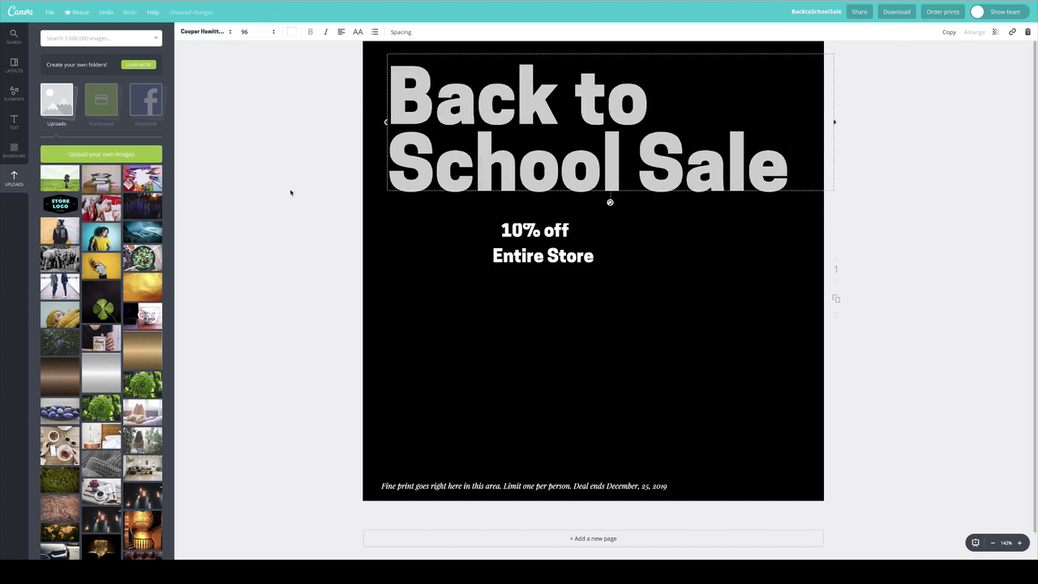
pyautogui.click(292, 192)
# Move "10% off" and "Entire Store" together further down, left-aligned with each other below the headline.
pyautogui.moveTo(556, 233); pyautogui.dragTo(549, 319)
pyautogui.click(531, 255)
pyautogui.keyDown('shift'); pyautogui.click(549, 235); pyautogui.keyUp('shift')
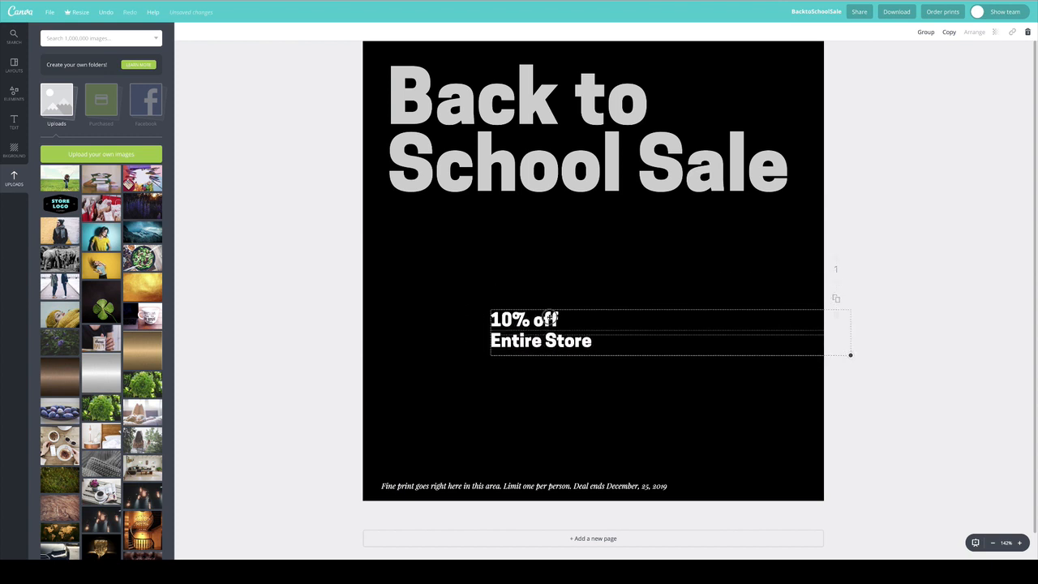
pyautogui.click(326, 233)
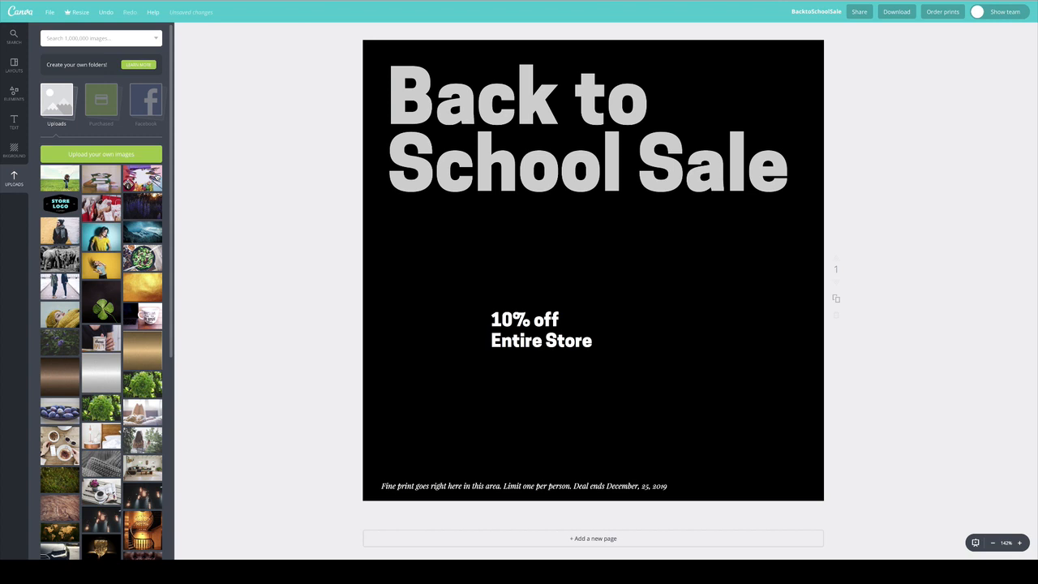
# Fill the page behind the text with the uploaded school-supplies photo, shifted left and down, and move the headline down over its blank area.
pyautogui.moveTo(142, 179)
pyautogui.mouseDown()
pyautogui.moveTo(354, 155)
pyautogui.moveTo(476, 243)
pyautogui.moveTo(602, 250)
pyautogui.moveTo(653, 279)
pyautogui.moveTo(659, 301)
pyautogui.mouseUp()
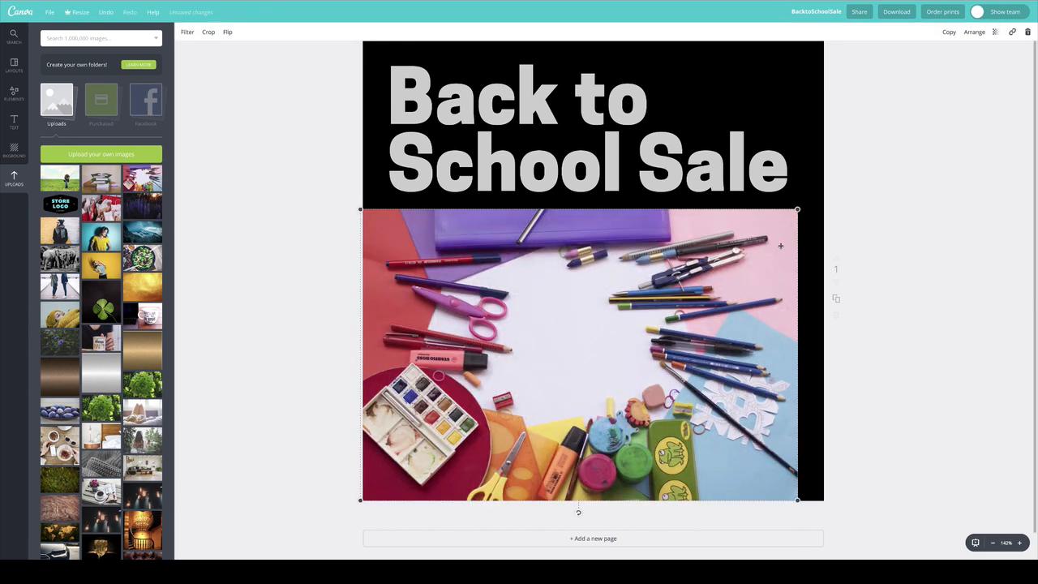
pyautogui.moveTo(811, 197)
pyautogui.mouseDown()
pyautogui.moveTo(851, 176)
pyautogui.moveTo(842, 178)
pyautogui.moveTo(851, 170)
pyautogui.moveTo(823, 127)
pyautogui.moveTo(767, 177)
pyautogui.moveTo(811, 130)
pyautogui.moveTo(1022, 11)
pyautogui.mouseUp()
pyautogui.moveTo(686, 146); pyautogui.dragTo(691, 238)
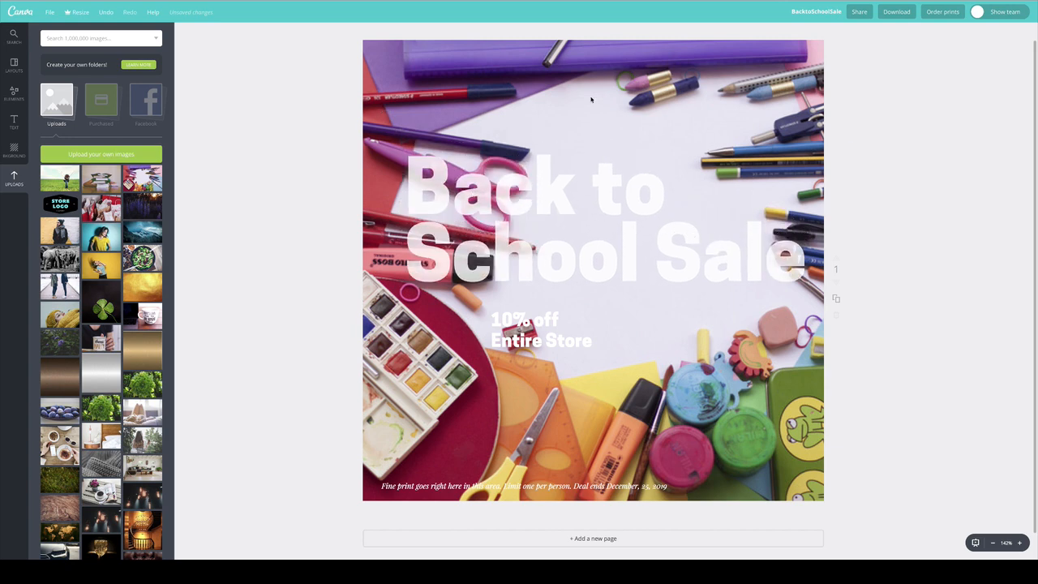
pyautogui.click(743, 106)
pyautogui.moveTo(765, 104); pyautogui.dragTo(686, 140)
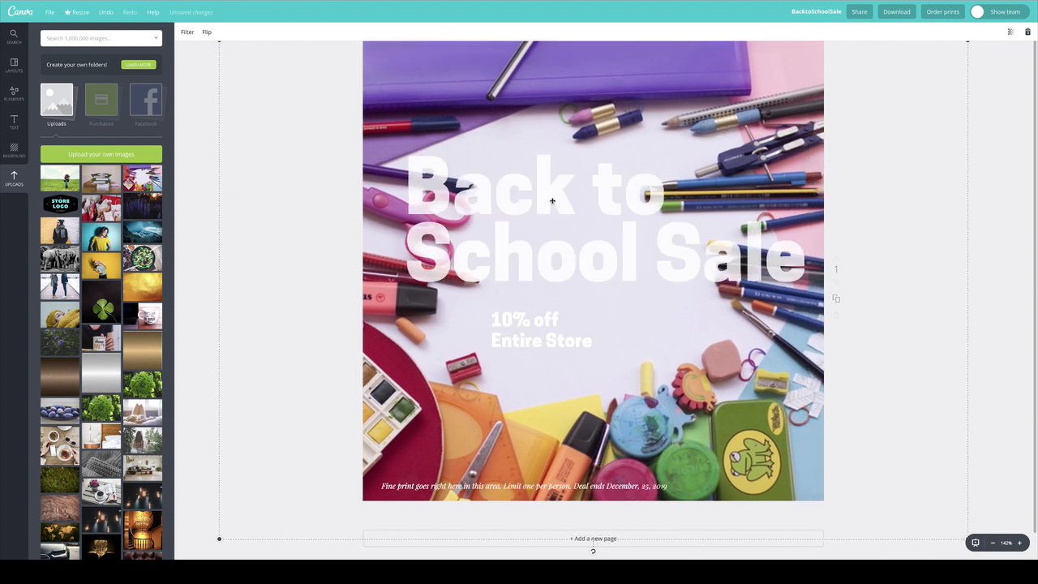
# Change the text colour of the "Back to School Sale" headline to black.
pyautogui.click(454, 186)
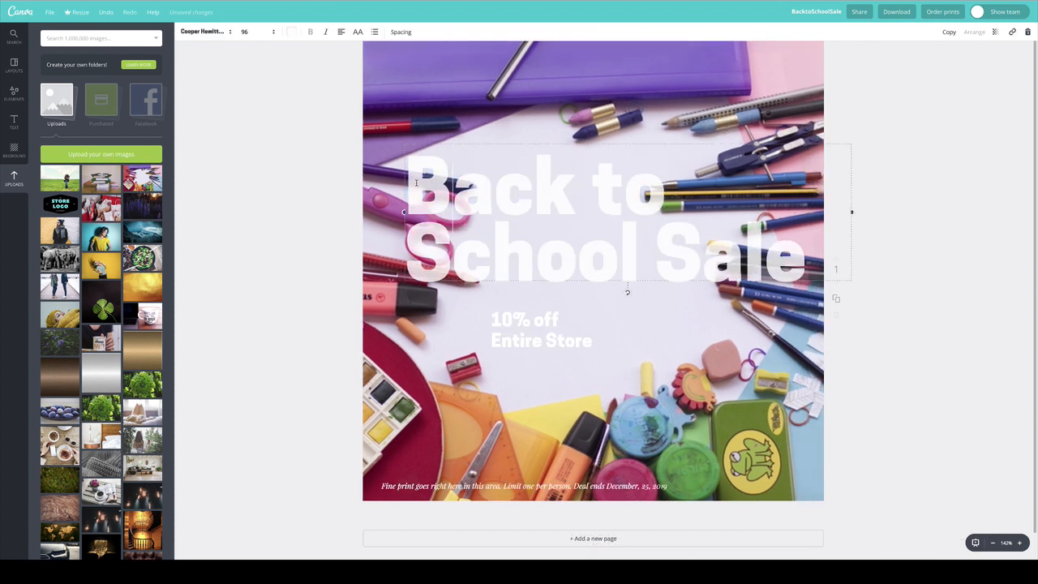
pyautogui.moveTo(407, 175); pyautogui.dragTo(882, 272)
pyautogui.click(289, 32)
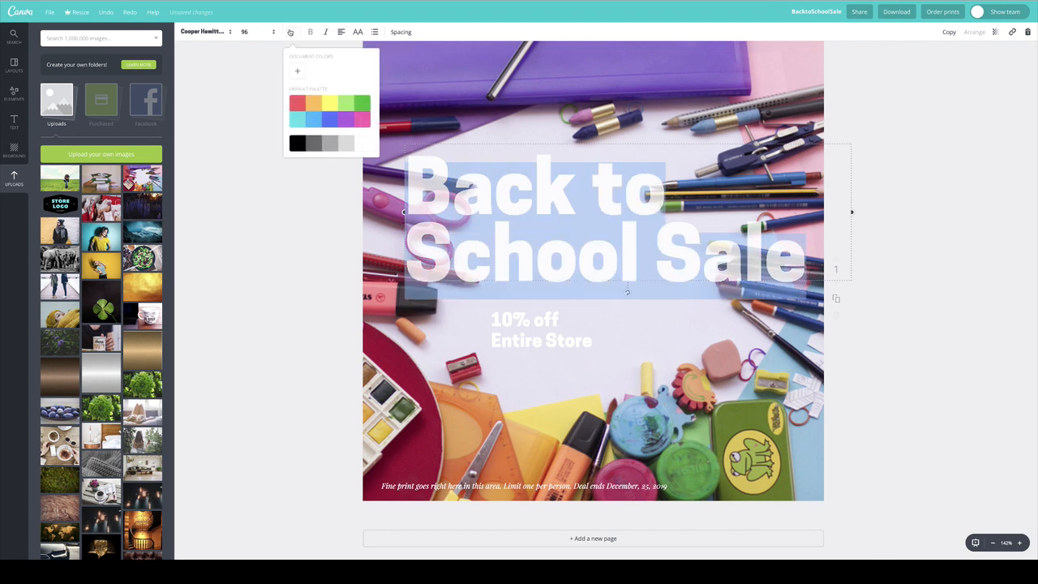
pyautogui.click(296, 143)
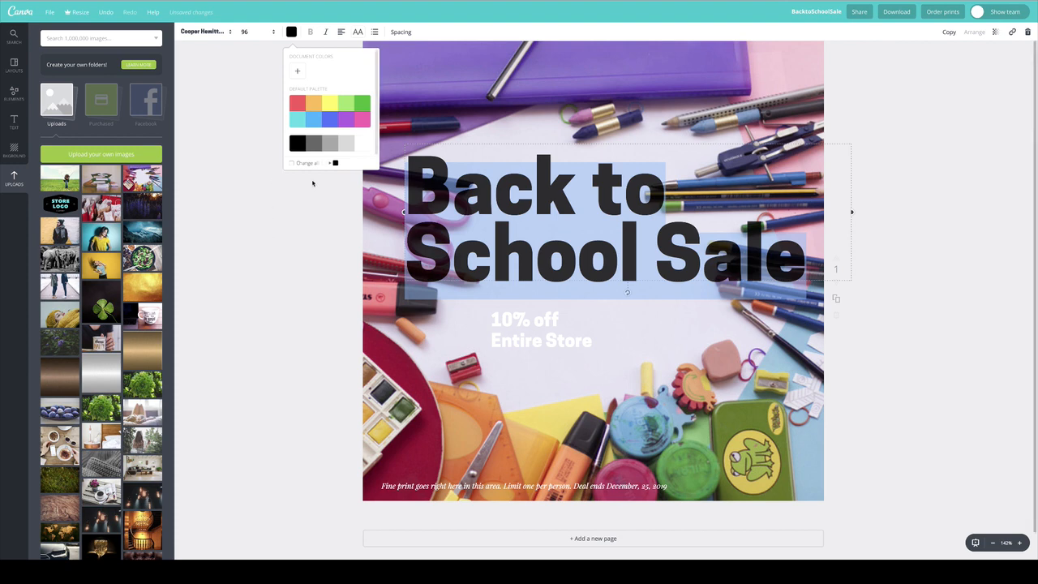
pyautogui.click(671, 175)
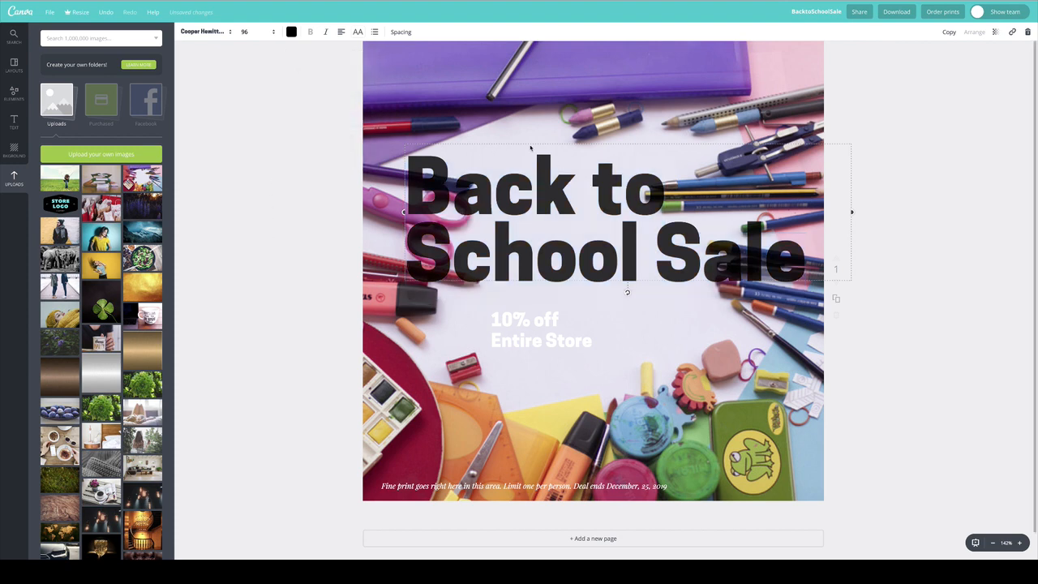
# Resize and reposition the school-supplies photo to cover the page, with its blank centre behind the headline.
pyautogui.click(447, 72)
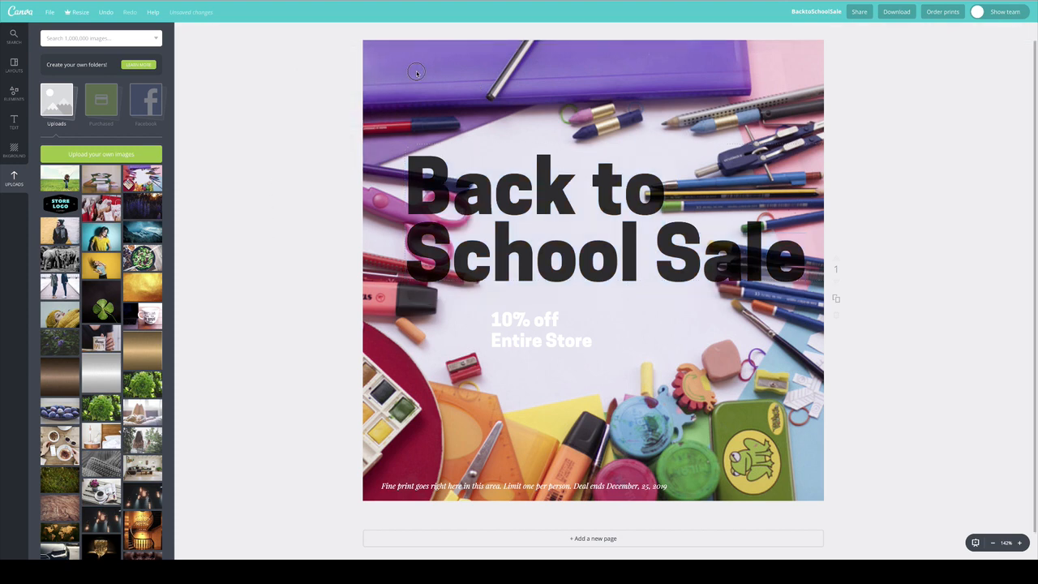
pyautogui.moveTo(830, 57); pyautogui.dragTo(531, 197)
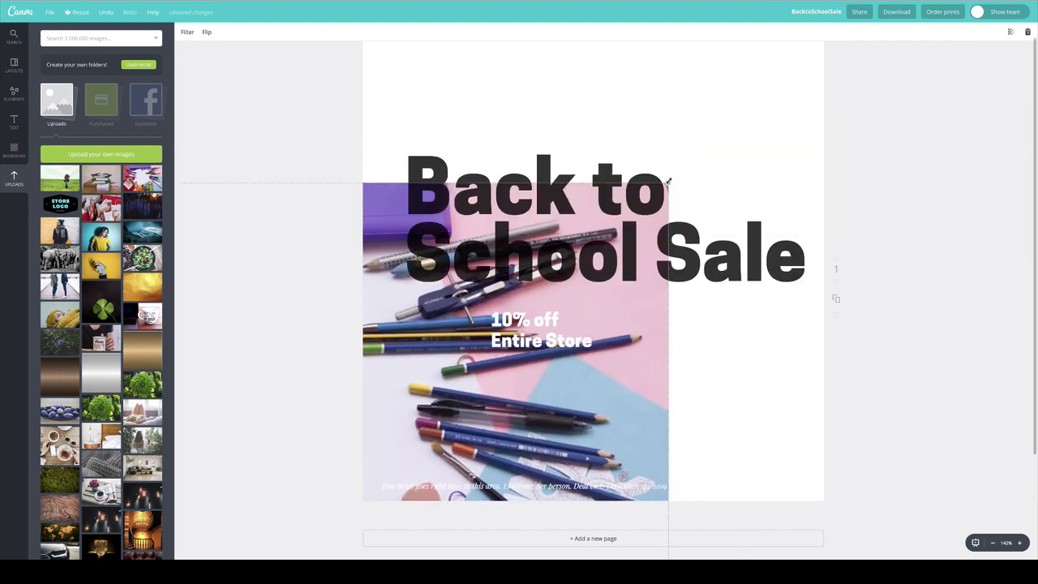
pyautogui.moveTo(669, 181); pyautogui.dragTo(829, 80)
pyautogui.moveTo(604, 91); pyautogui.dragTo(496, 228)
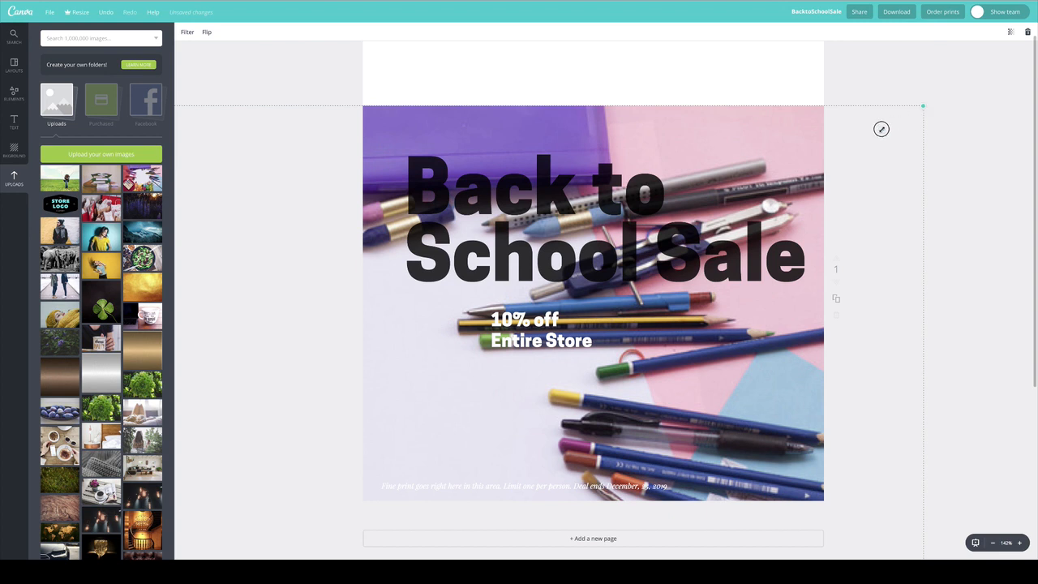
pyautogui.moveTo(923, 107); pyautogui.dragTo(830, 162)
pyautogui.hotkey('ctrl', 'z')
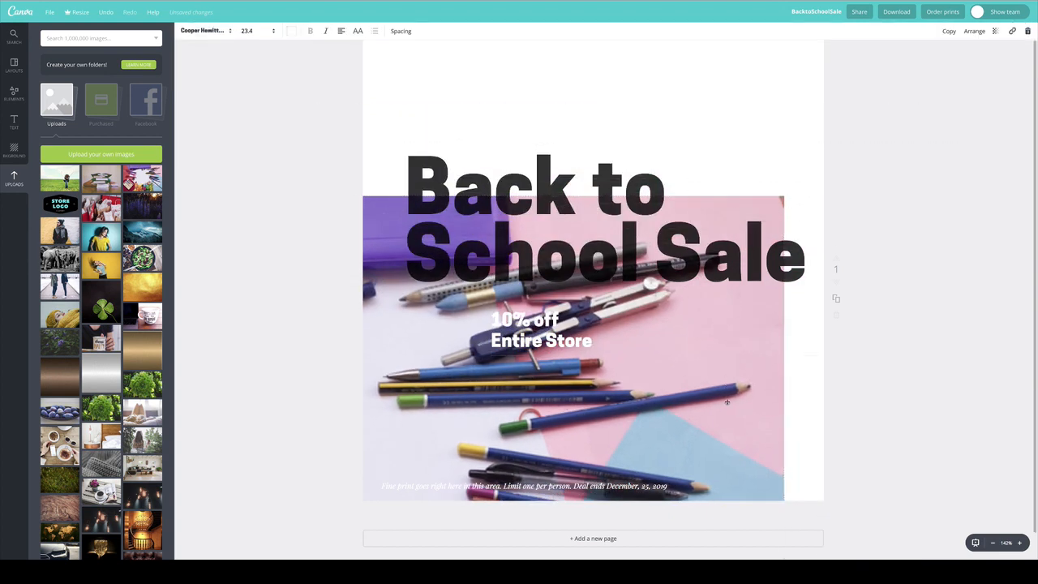
pyautogui.moveTo(714, 348)
pyautogui.mouseDown()
pyautogui.moveTo(799, 212)
pyautogui.moveTo(881, 183)
pyautogui.moveTo(946, 217)
pyautogui.moveTo(991, 207)
pyautogui.moveTo(911, 187)
pyautogui.mouseUp()
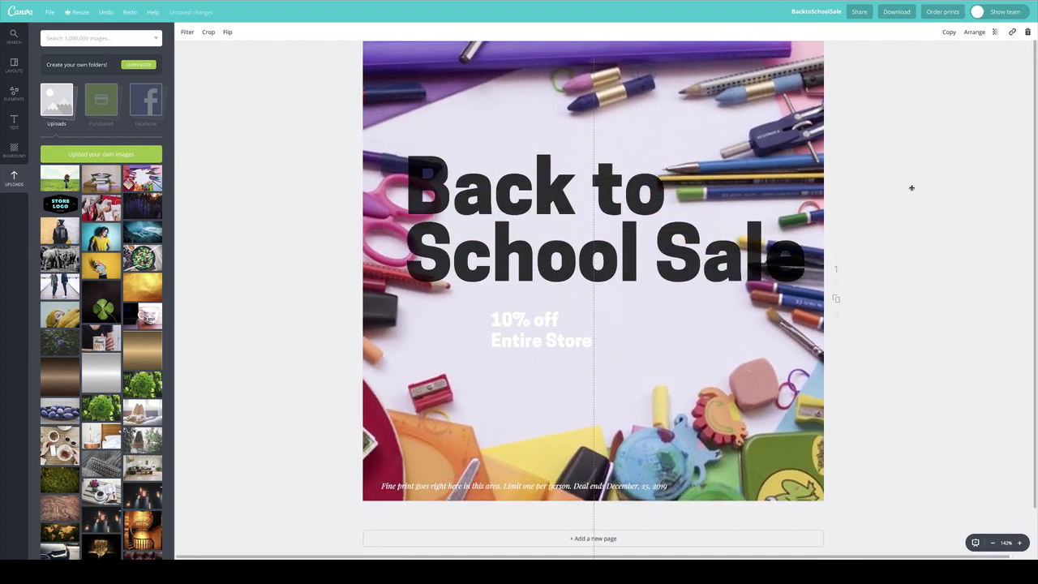
# Centre-align the "Back to School Sale" headline and break "Sale" onto its own third line.
pyautogui.doubleClick(528, 201)
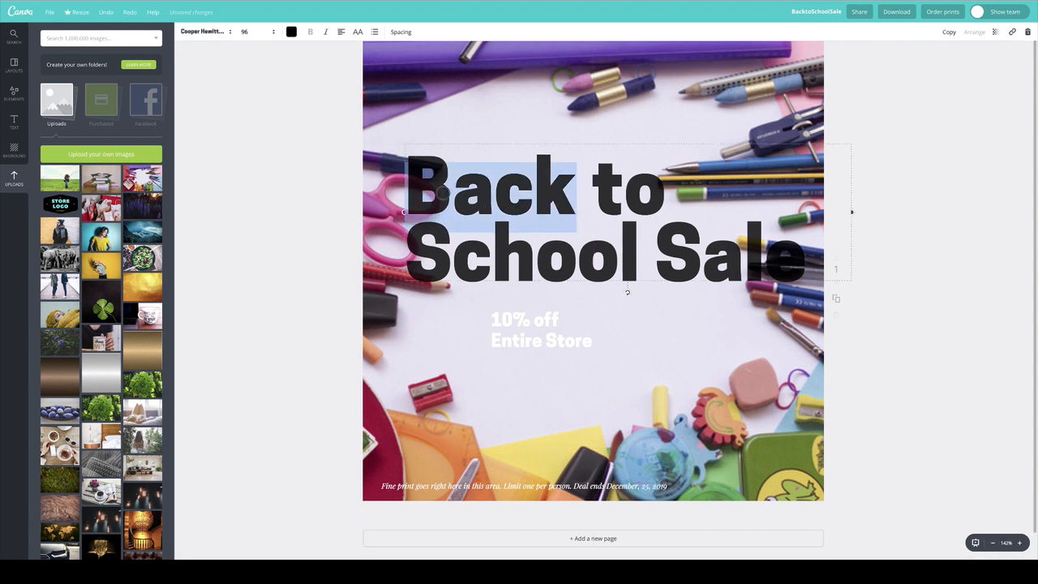
pyautogui.moveTo(615, 187); pyautogui.dragTo(835, 269)
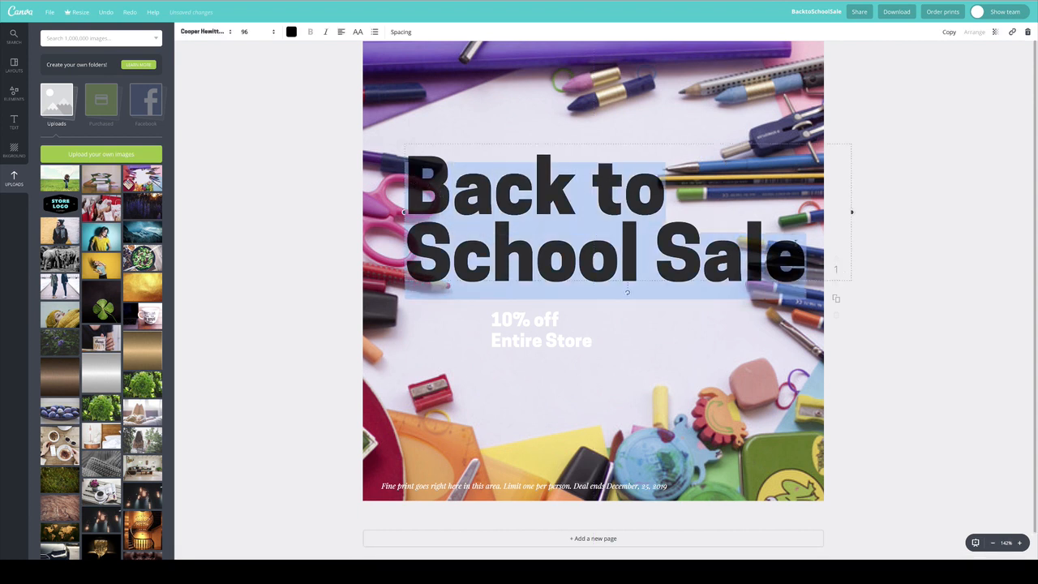
pyautogui.click(340, 32)
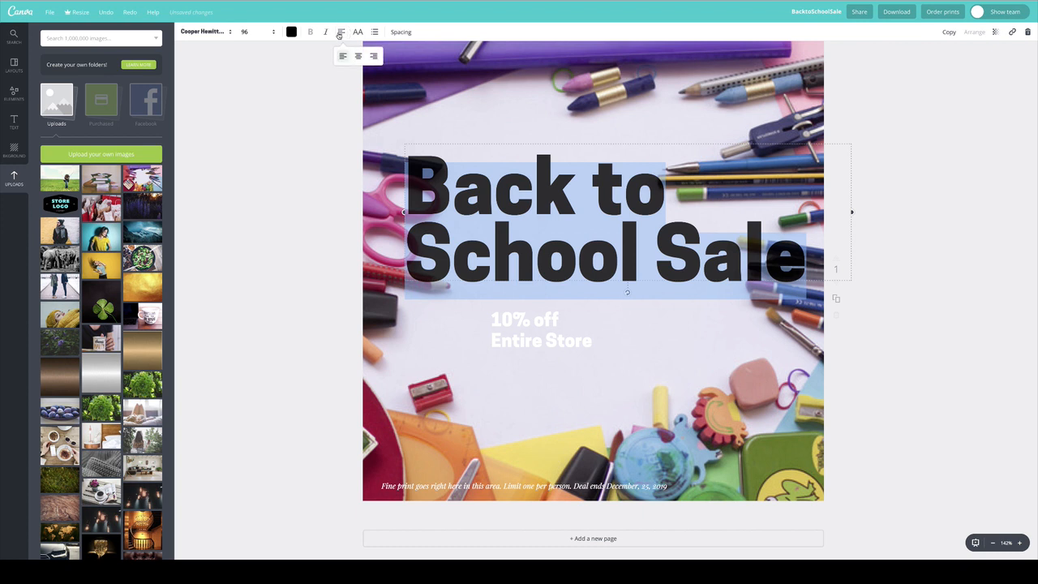
pyautogui.click(359, 56)
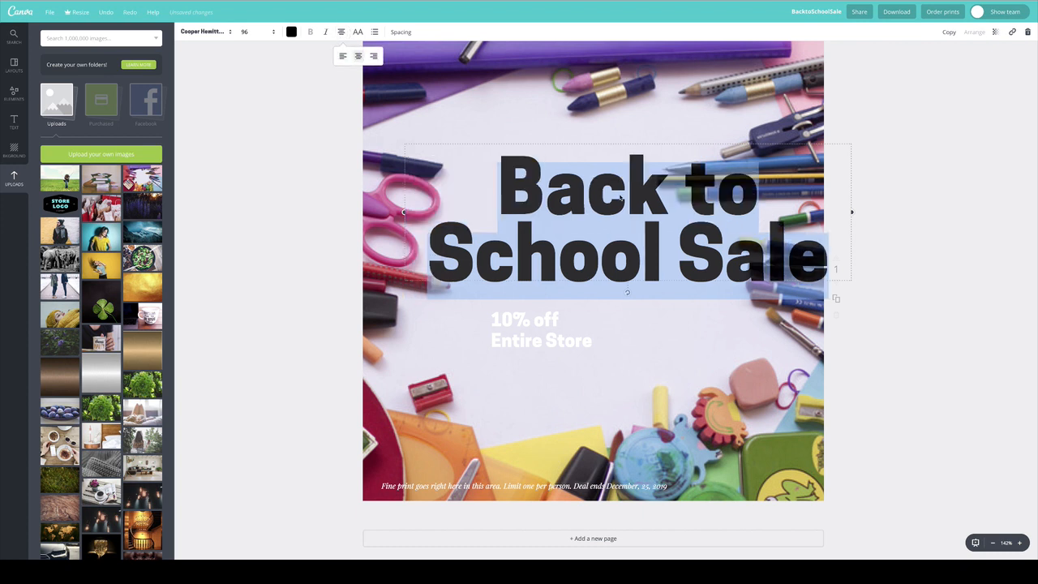
pyautogui.click(678, 258)
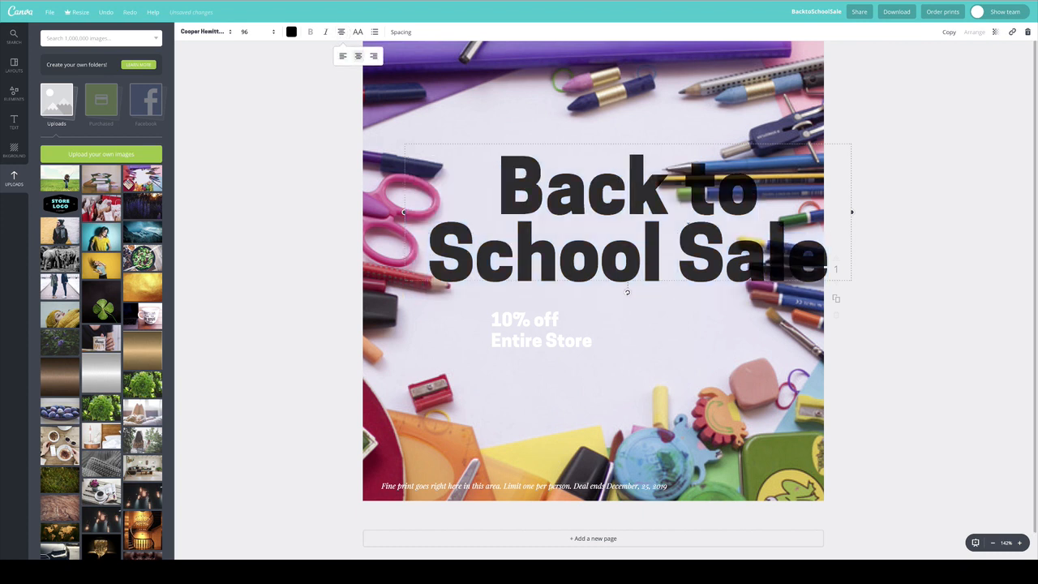
pyautogui.press('Return')
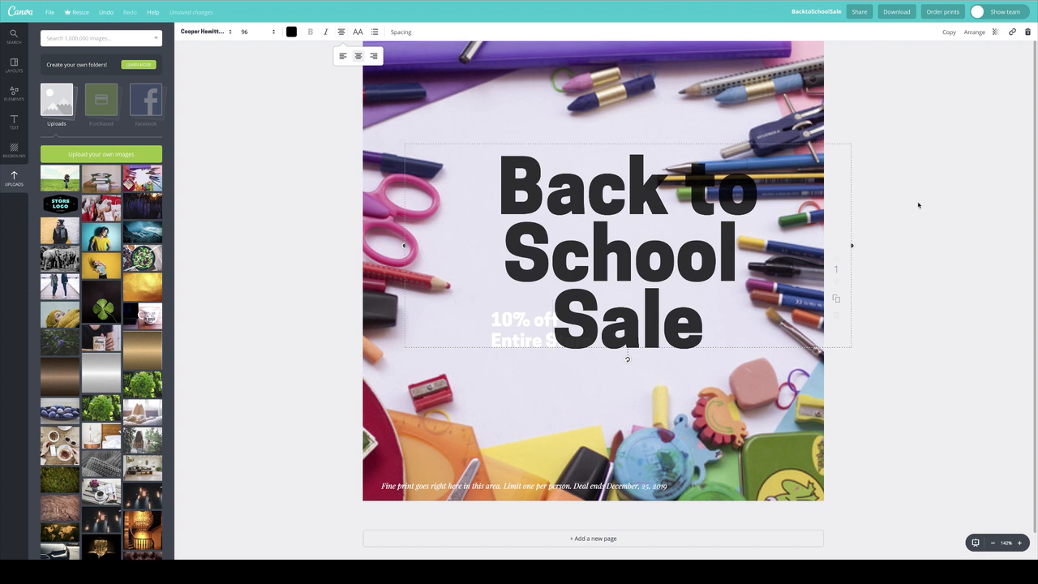
pyautogui.click(922, 204)
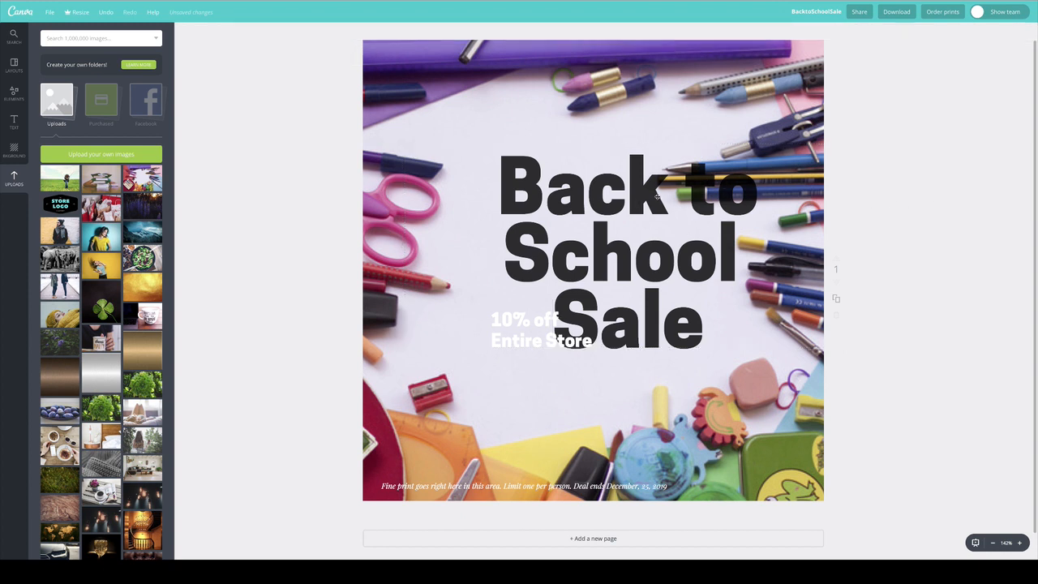
# Move the "Back to School Sale" headline up and to the left, and set its font size to 80.
pyautogui.moveTo(640, 191); pyautogui.dragTo(587, 153)
pyautogui.doubleClick(587, 153)
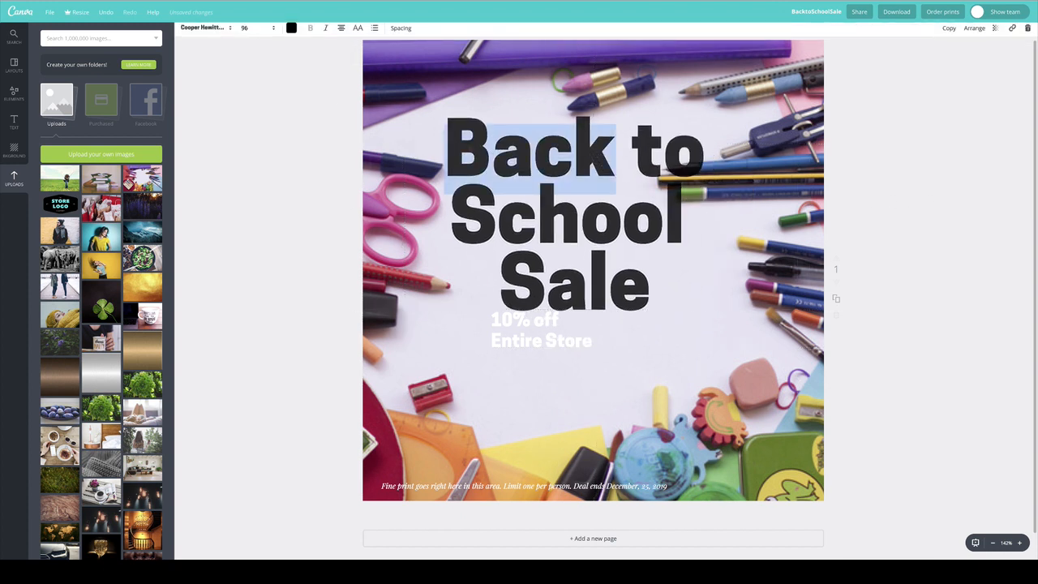
pyautogui.moveTo(446, 138); pyautogui.dragTo(730, 315)
pyautogui.click(247, 31)
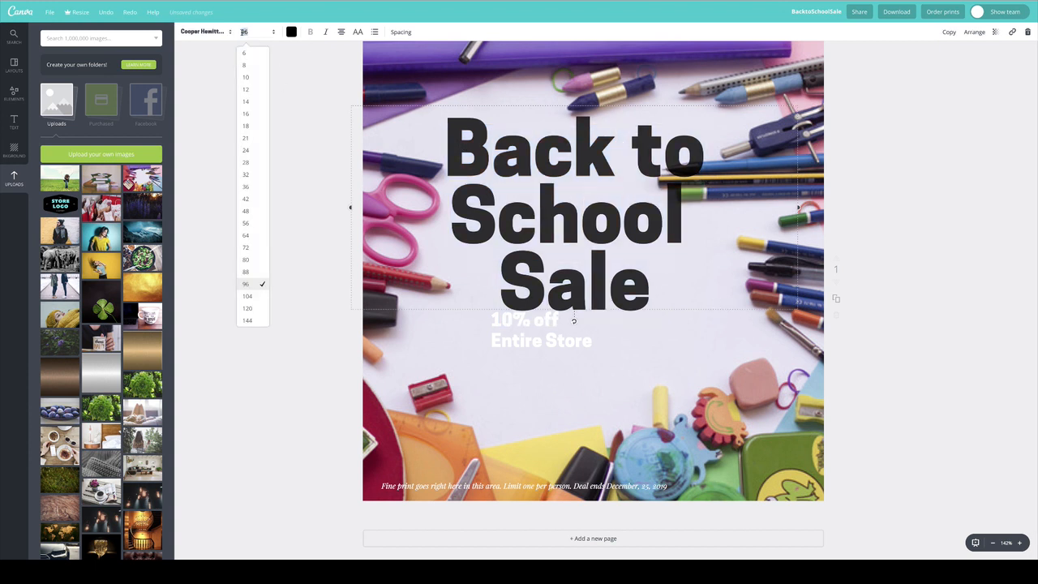
pyautogui.click(251, 261)
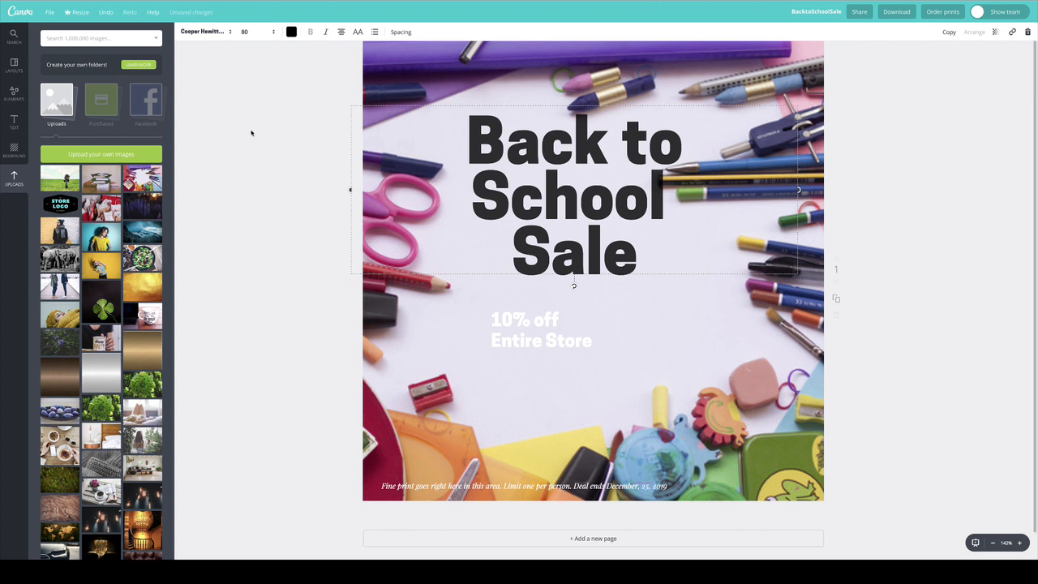
pyautogui.click(251, 134)
# Shift the school-supplies photo to the right and re-centre the "Back to School Sale" headline over its blank area.
pyautogui.click(824, 169)
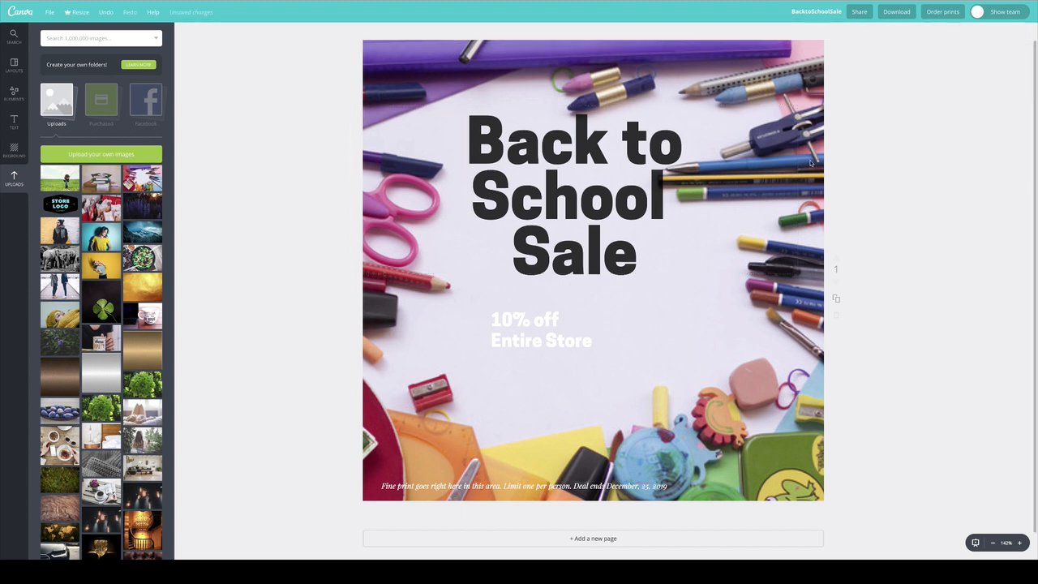
pyautogui.click(797, 141)
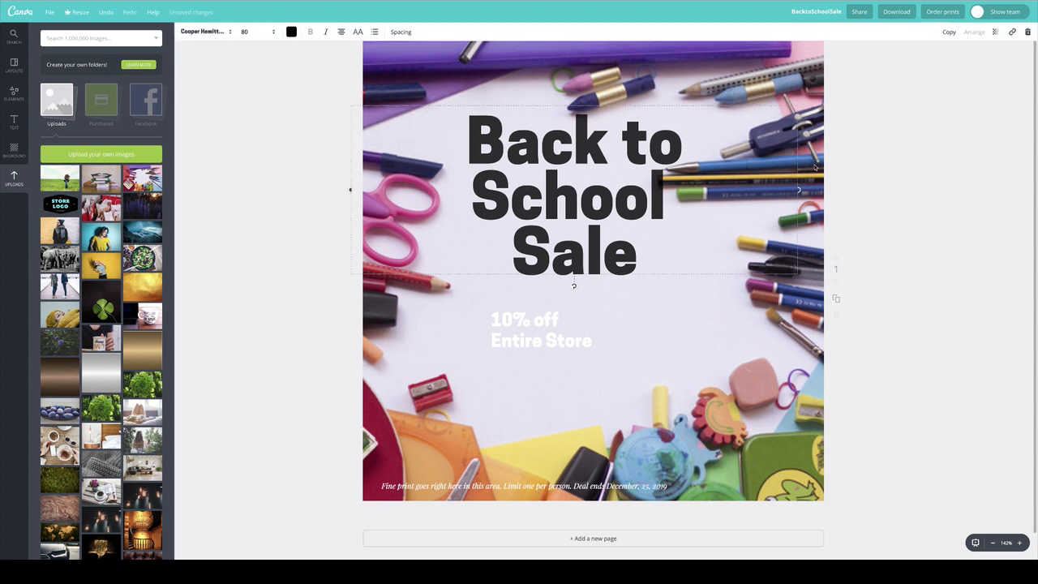
pyautogui.click(817, 168)
pyautogui.click(786, 76)
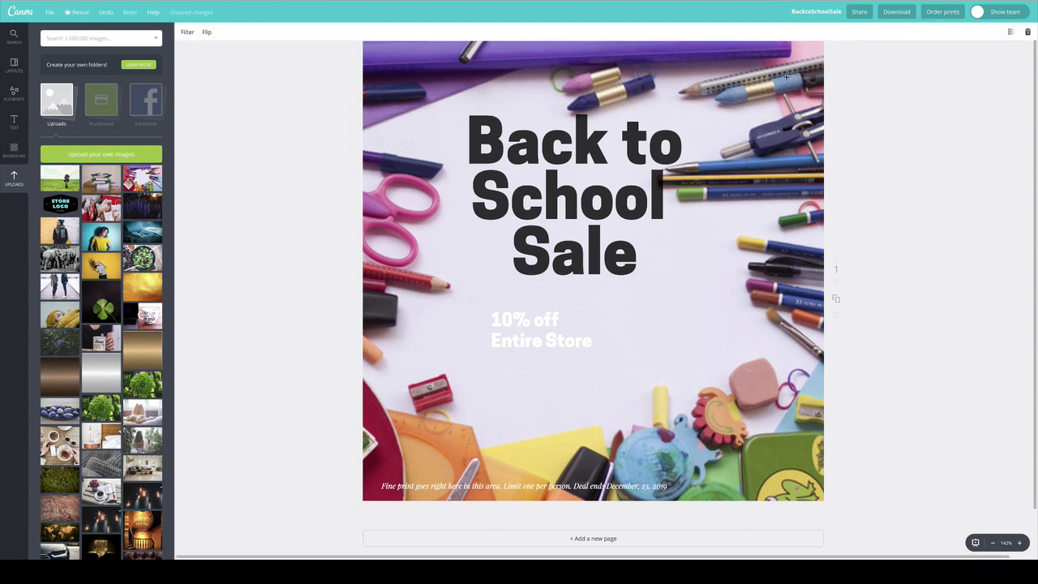
pyautogui.moveTo(799, 77); pyautogui.dragTo(828, 94)
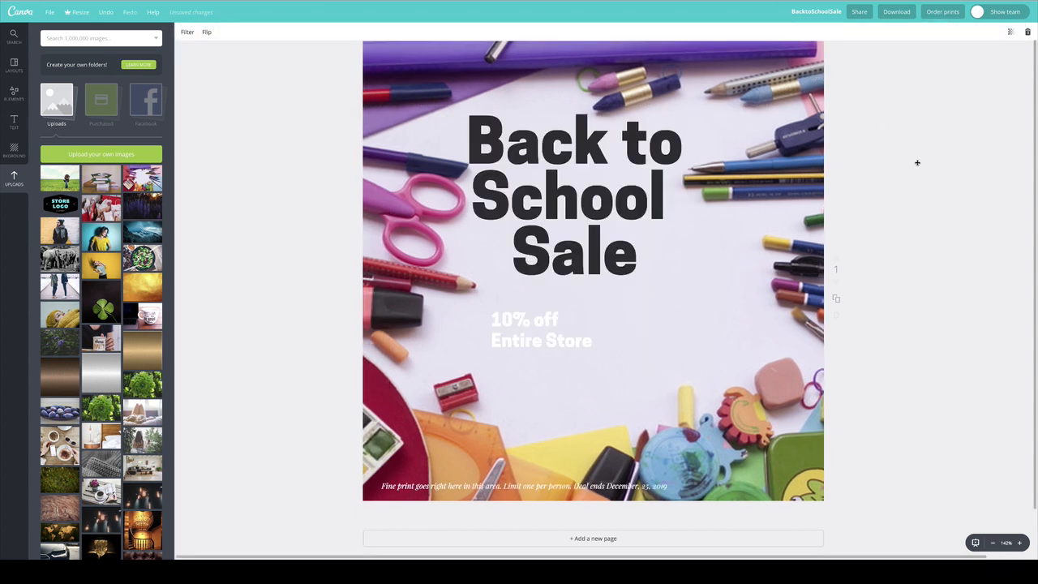
pyautogui.moveTo(590, 218); pyautogui.dragTo(609, 226)
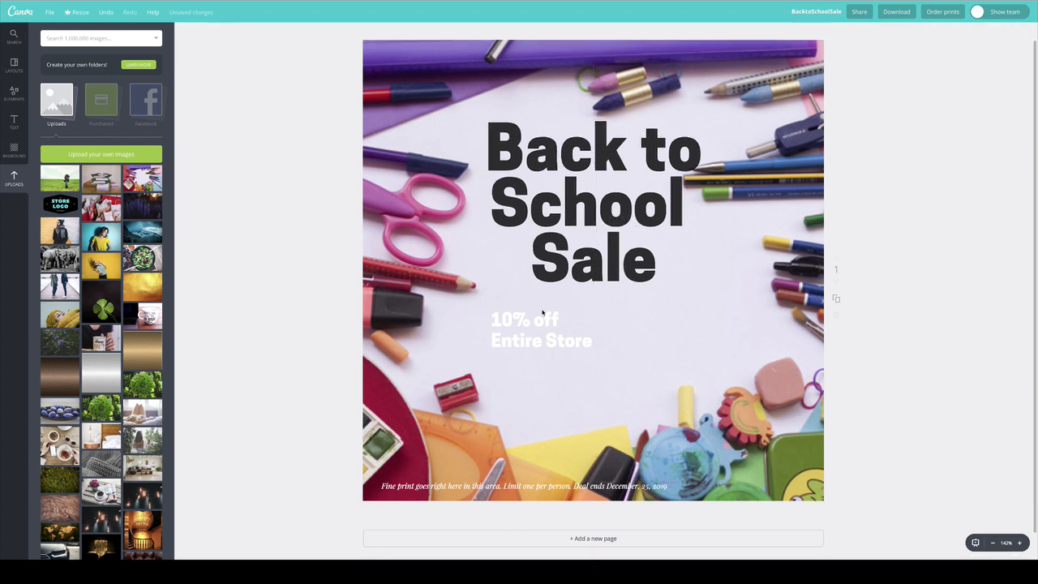
# Centre the "10% off" and "Entire Store" lines below the headline and set the "10% off" font size to 42.
pyautogui.moveTo(548, 315); pyautogui.dragTo(595, 310)
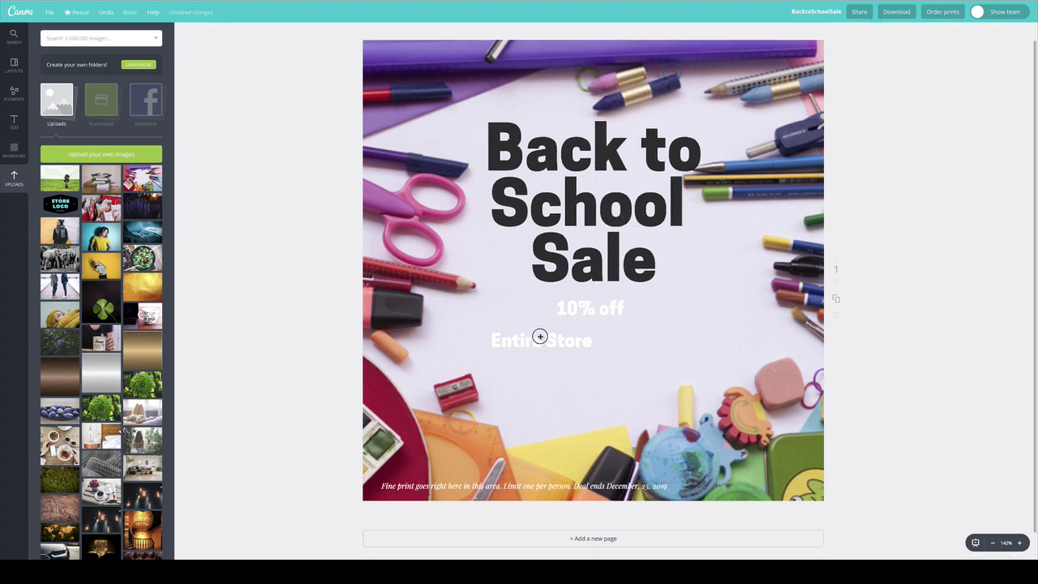
pyautogui.moveTo(540, 335); pyautogui.dragTo(592, 335)
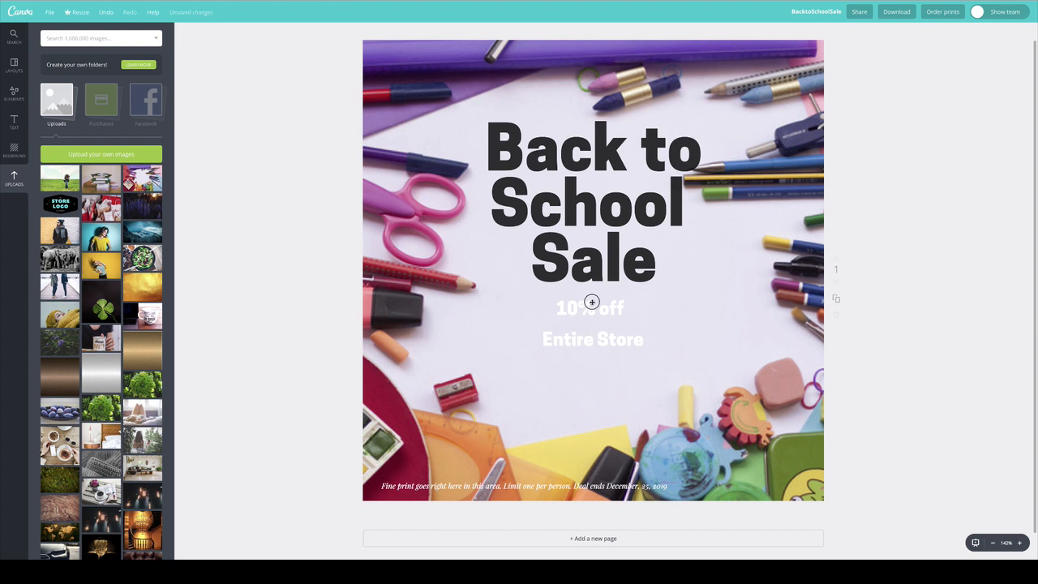
pyautogui.doubleClick(592, 302)
pyautogui.click(252, 32)
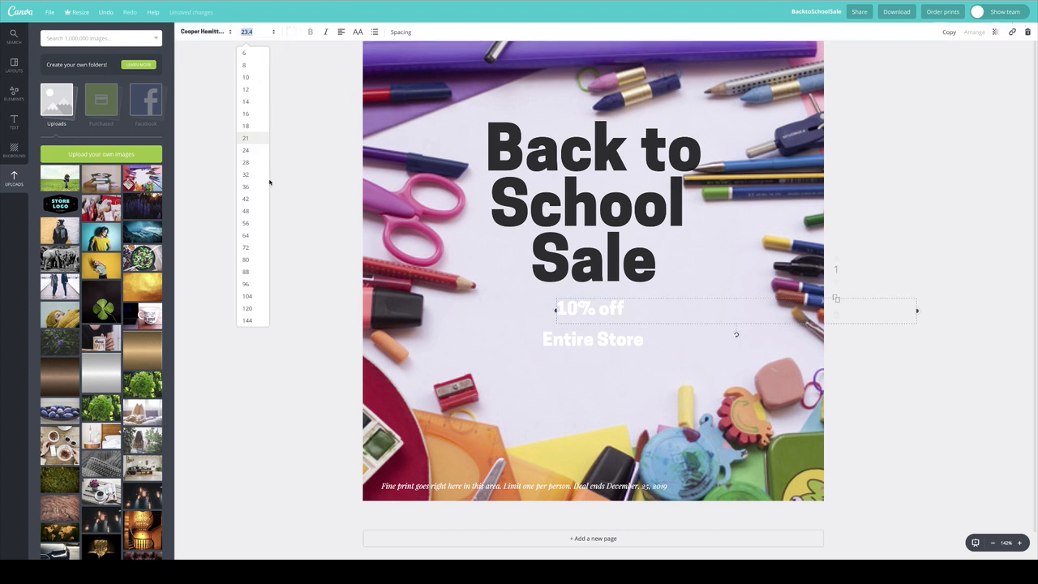
pyautogui.click(248, 198)
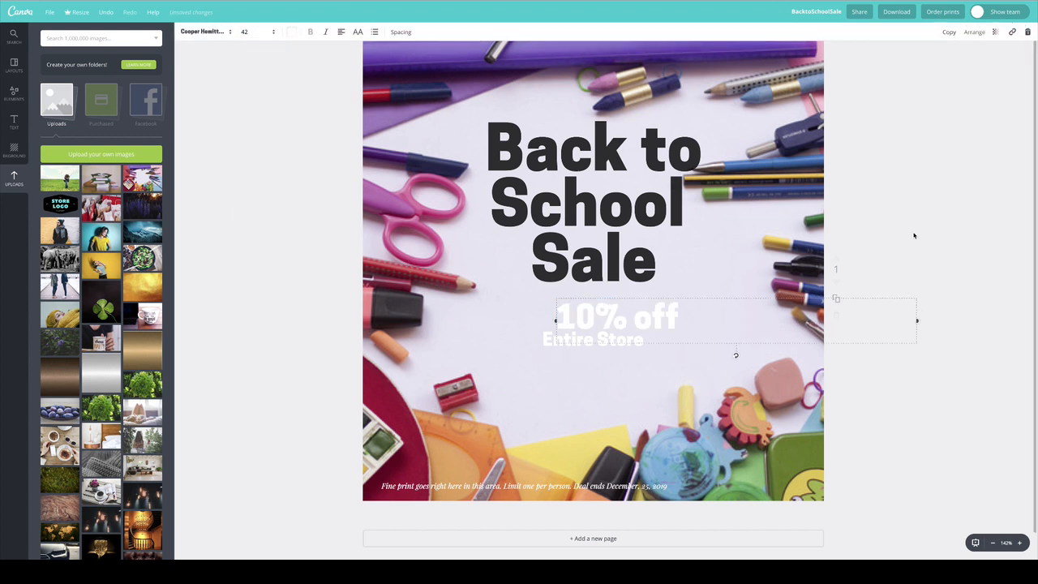
pyautogui.moveTo(656, 316); pyautogui.dragTo(613, 349)
# Set the "Entire Store" font size to 36 and place the line centred directly under "10% off".
pyautogui.click(247, 31)
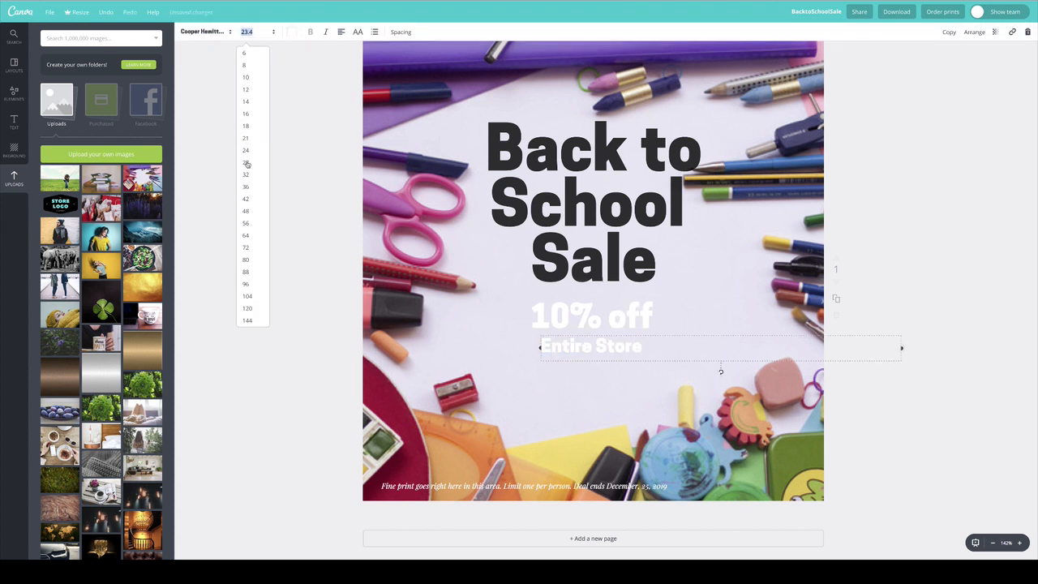
pyautogui.click(246, 186)
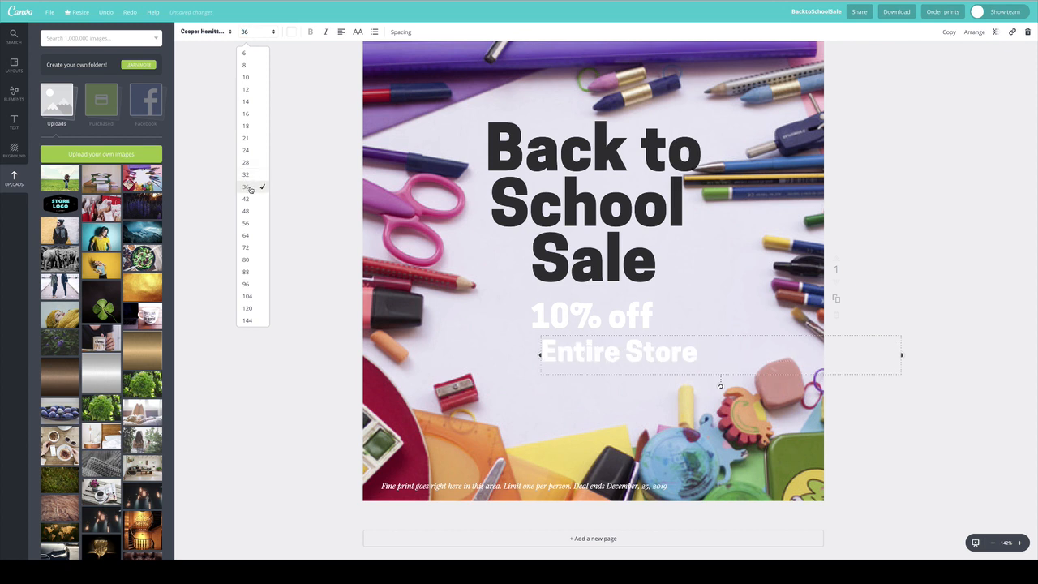
pyautogui.moveTo(659, 357)
pyautogui.mouseDown()
pyautogui.moveTo(625, 350)
pyautogui.moveTo(639, 350)
pyautogui.mouseUp()
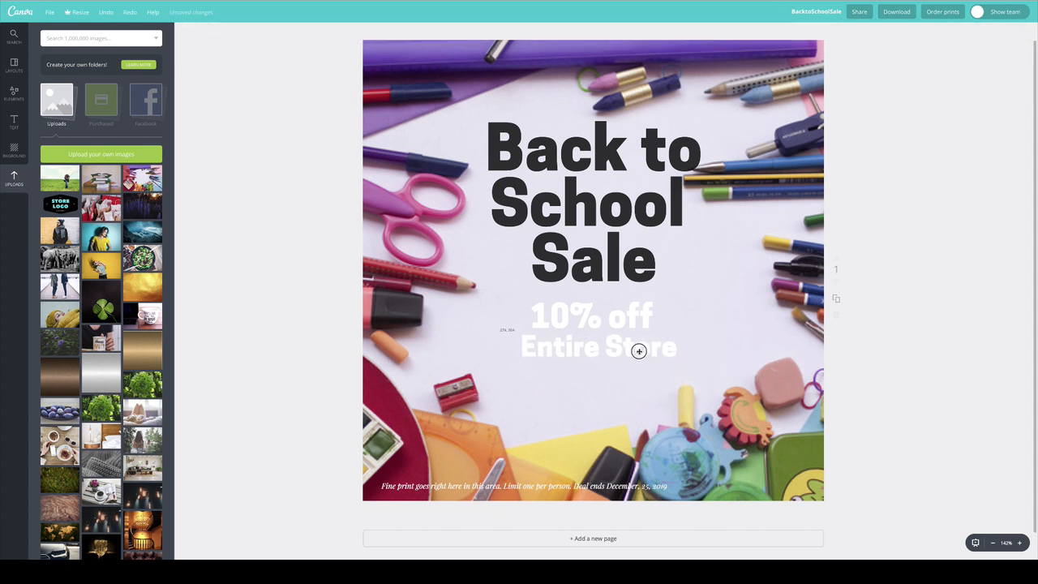
# Place the fine print under "Entire Store" as two centre-aligned lines, breaking it before "Limit one per person".
pyautogui.moveTo(554, 486); pyautogui.dragTo(623, 376)
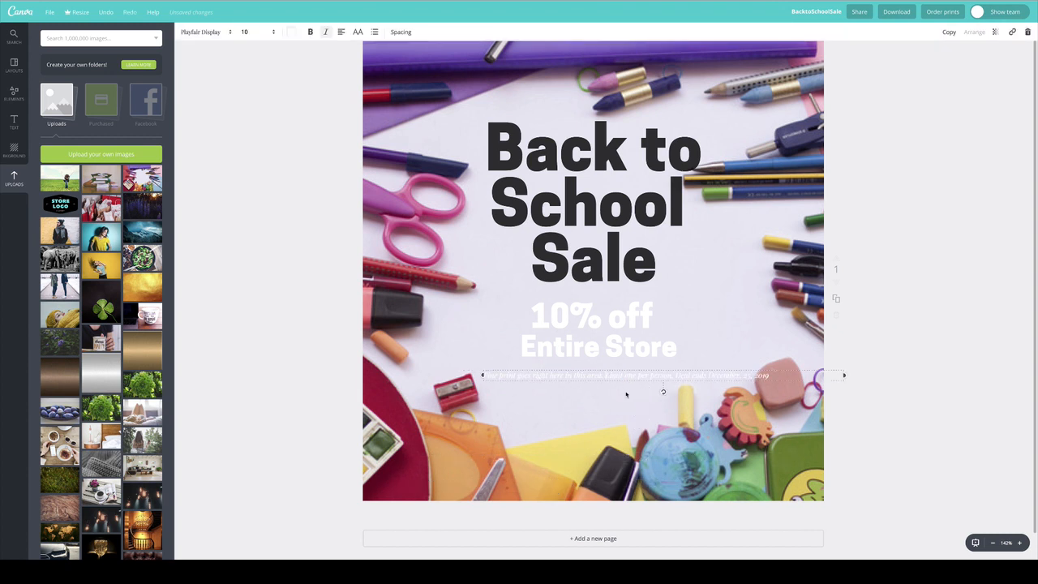
pyautogui.press('Return')
pyautogui.moveTo(581, 379); pyautogui.dragTo(479, 365)
pyautogui.click(341, 31)
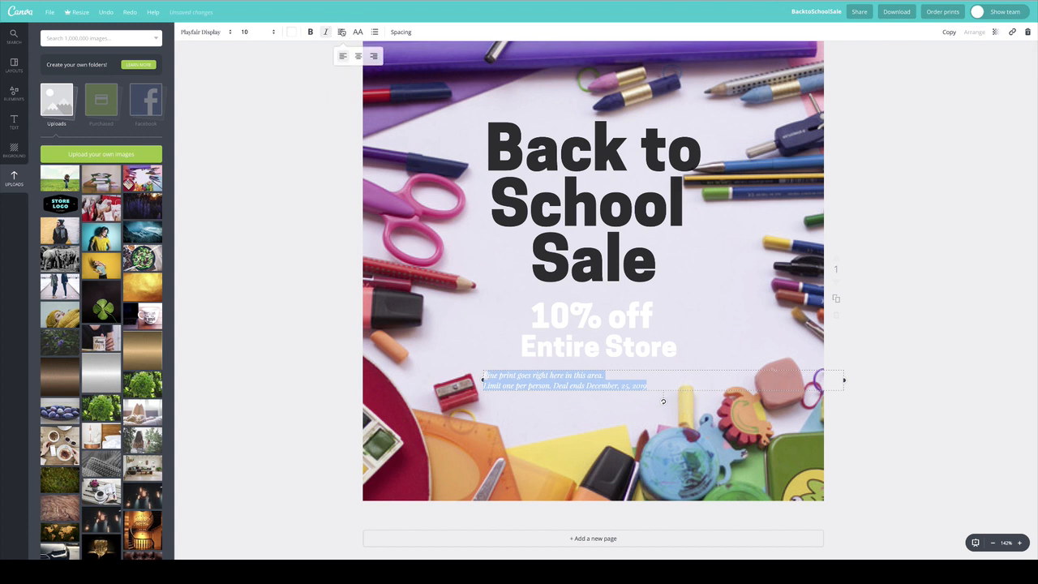
pyautogui.moveTo(485, 371); pyautogui.dragTo(652, 386)
pyautogui.doubleClick(642, 385)
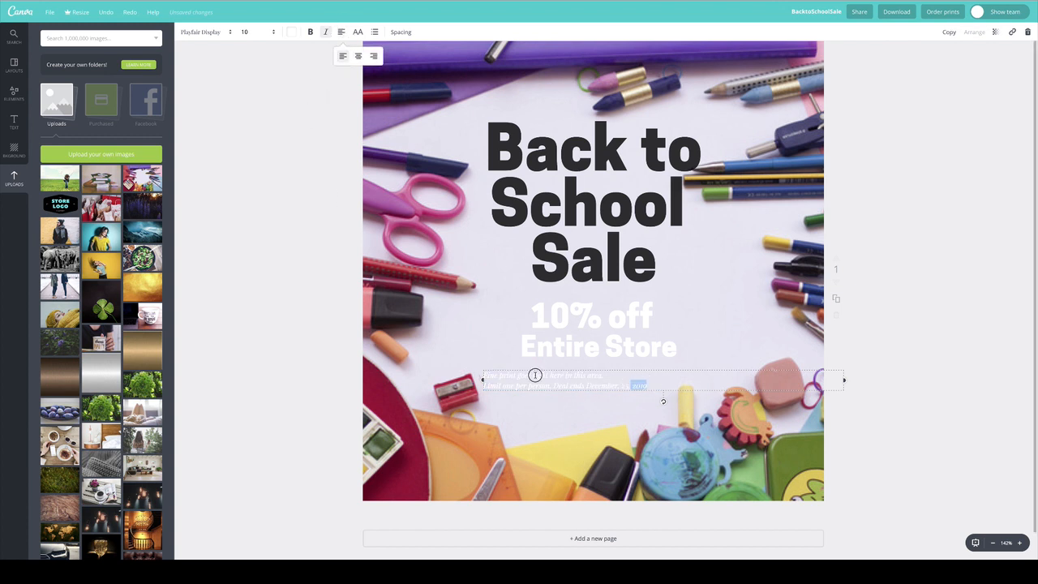
pyautogui.click(472, 364)
pyautogui.moveTo(485, 375); pyautogui.dragTo(651, 387)
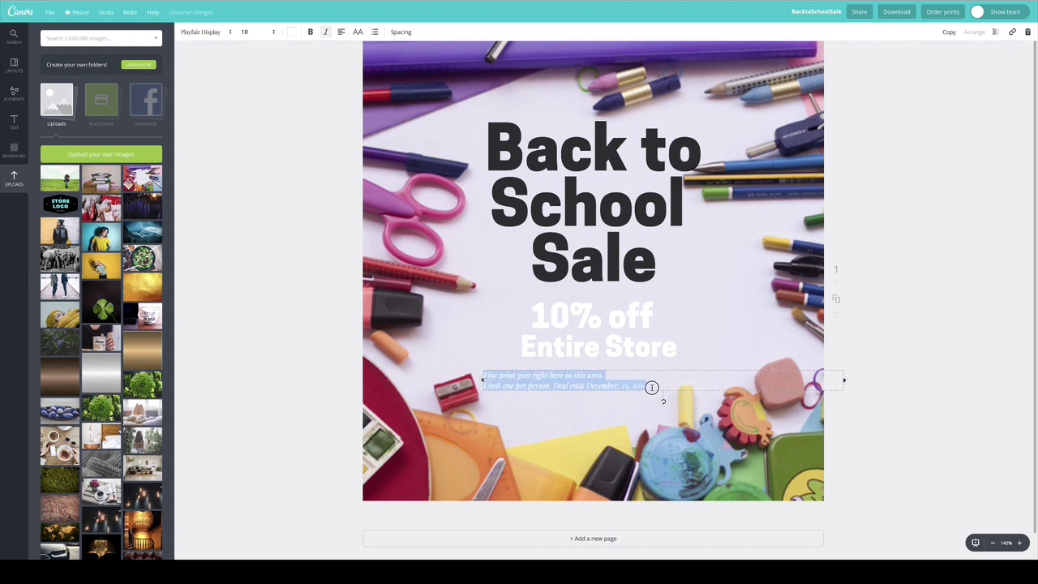
pyautogui.click(342, 32)
pyautogui.click(358, 56)
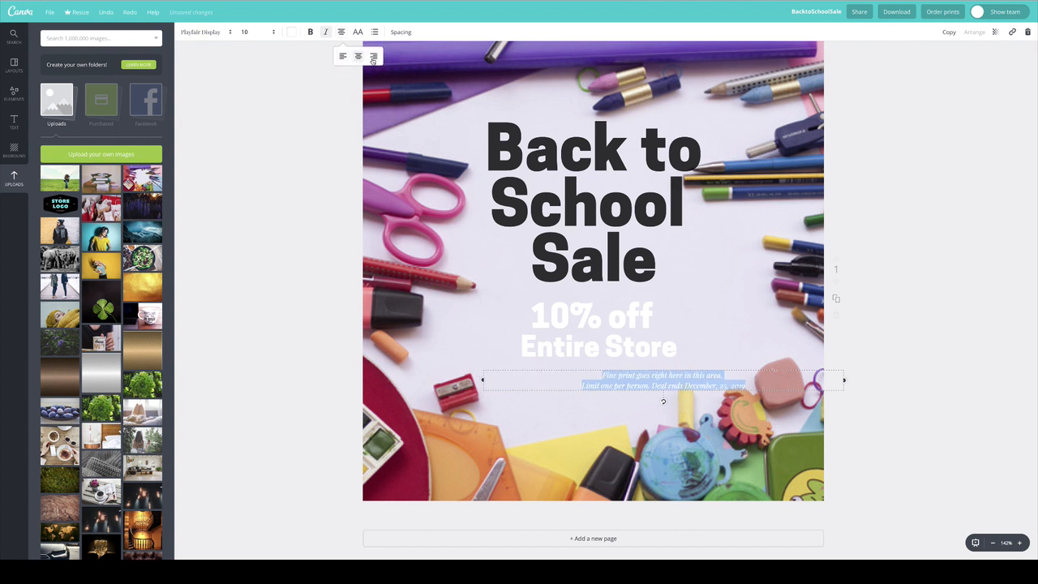
# Change the fine print's text colour to mid grey and move it lower, centred on the page.
pyautogui.click(291, 31)
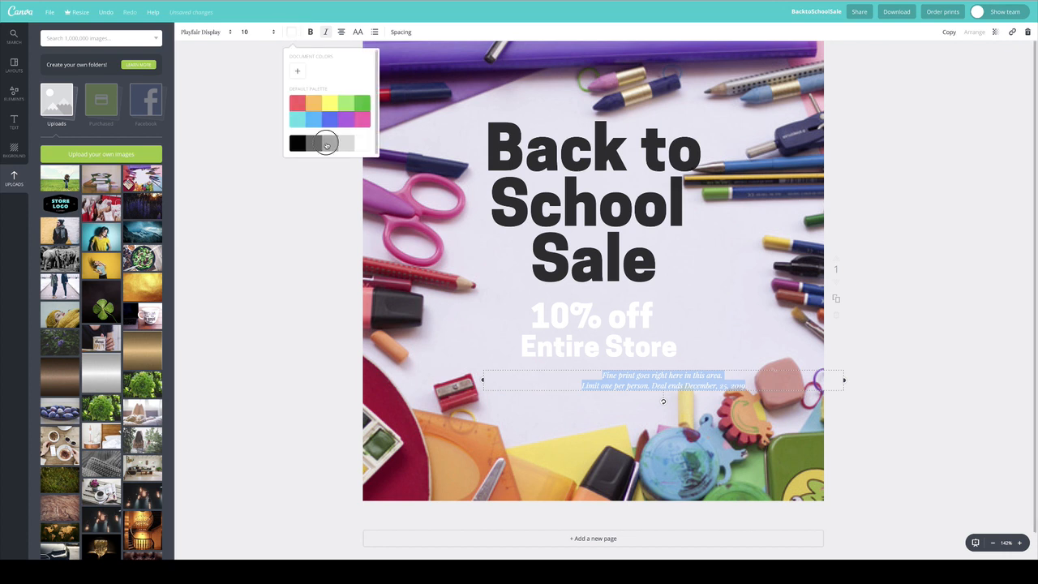
pyautogui.click(326, 145)
pyautogui.click(670, 376)
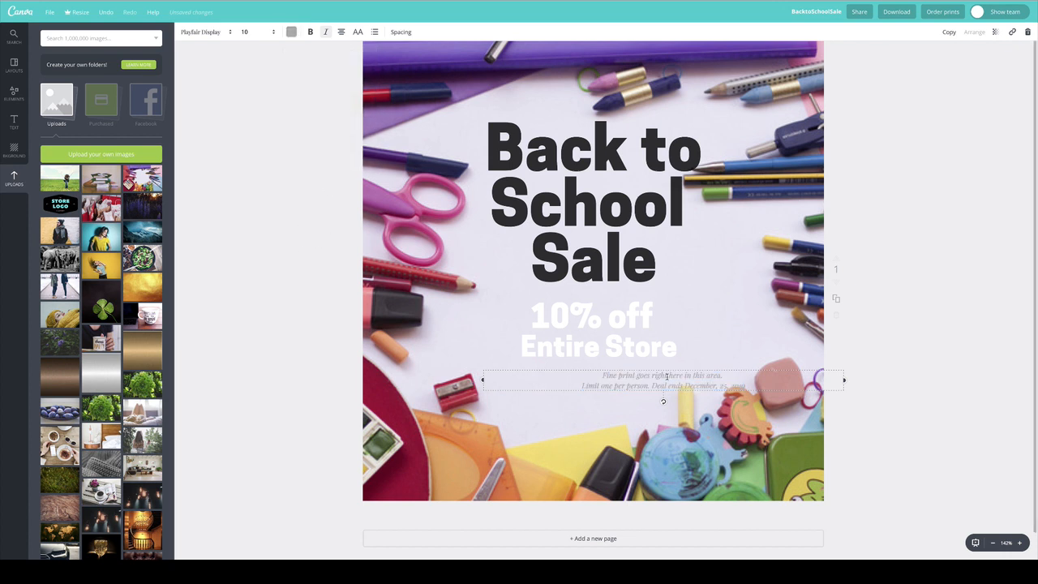
pyautogui.moveTo(628, 378); pyautogui.dragTo(561, 403)
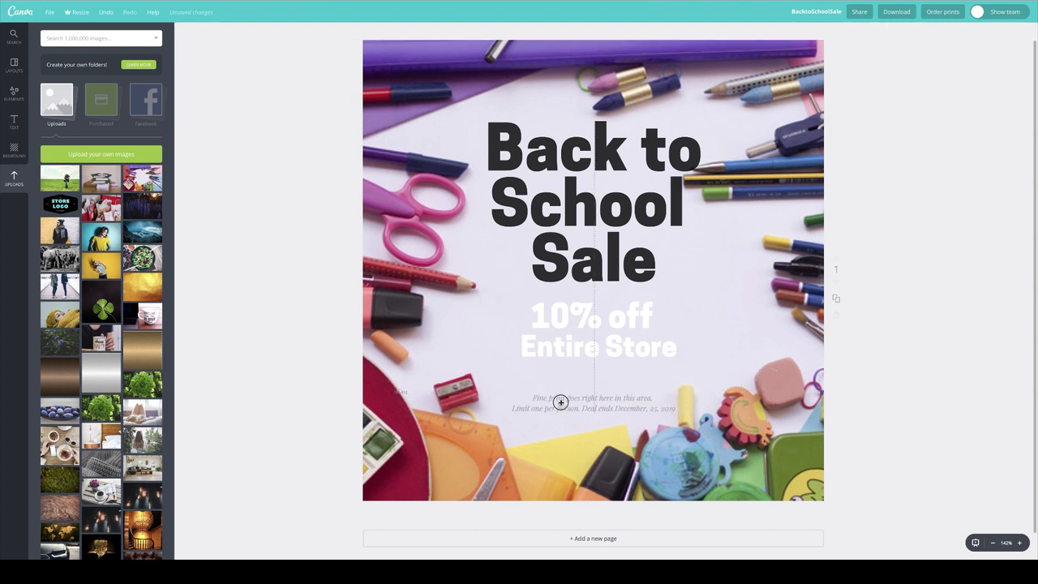
# Move the "10% off" and "Entire Store" lines slightly down, keeping them centred between the headline and the fine print.
pyautogui.click(552, 314)
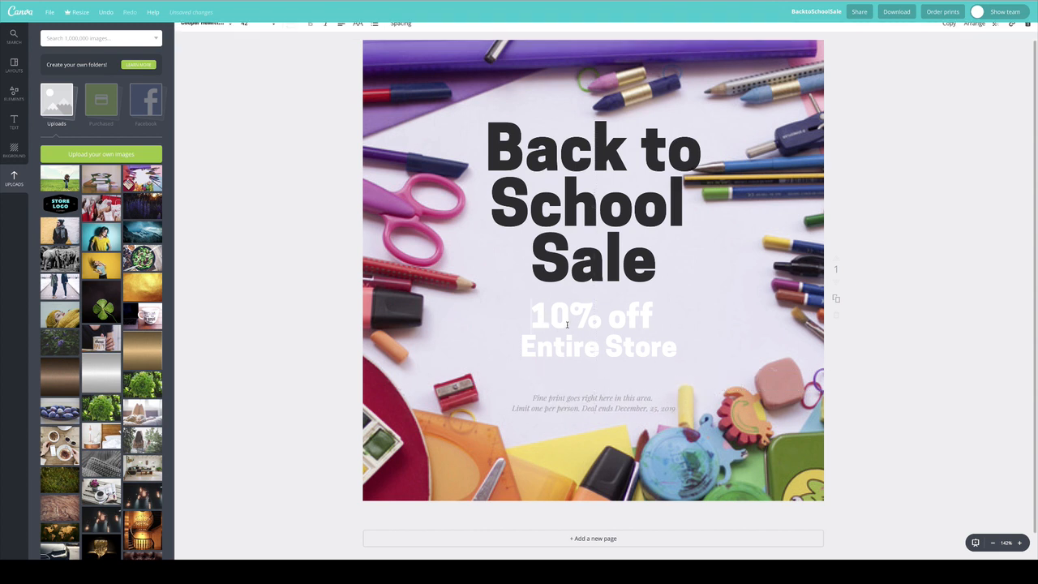
pyautogui.click(934, 313)
pyautogui.moveTo(653, 354); pyautogui.dragTo(615, 329)
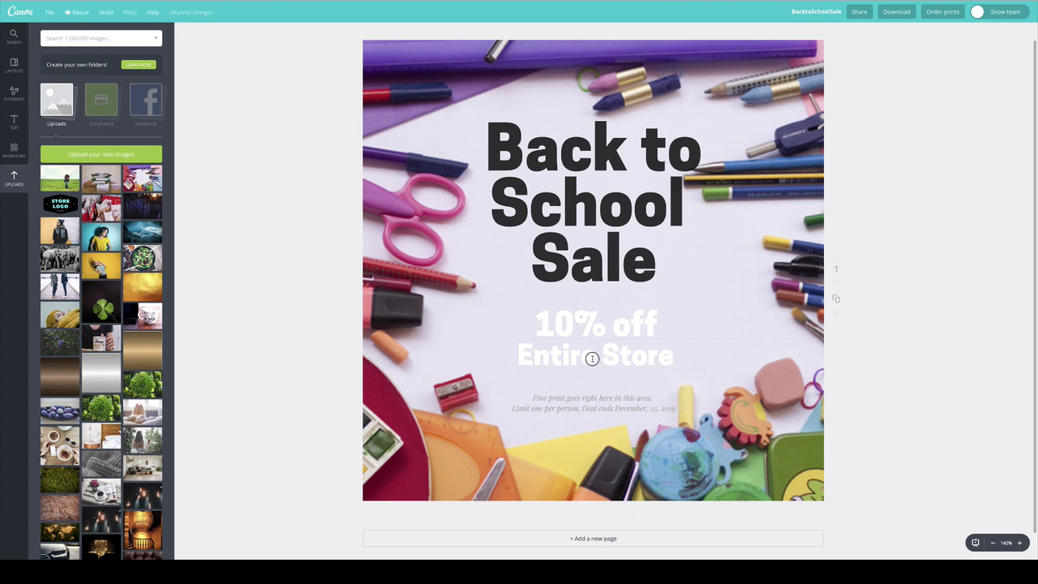
# Convert the "Entire Store" line to all capitals and widen its letter spacing.
pyautogui.doubleClick(592, 358)
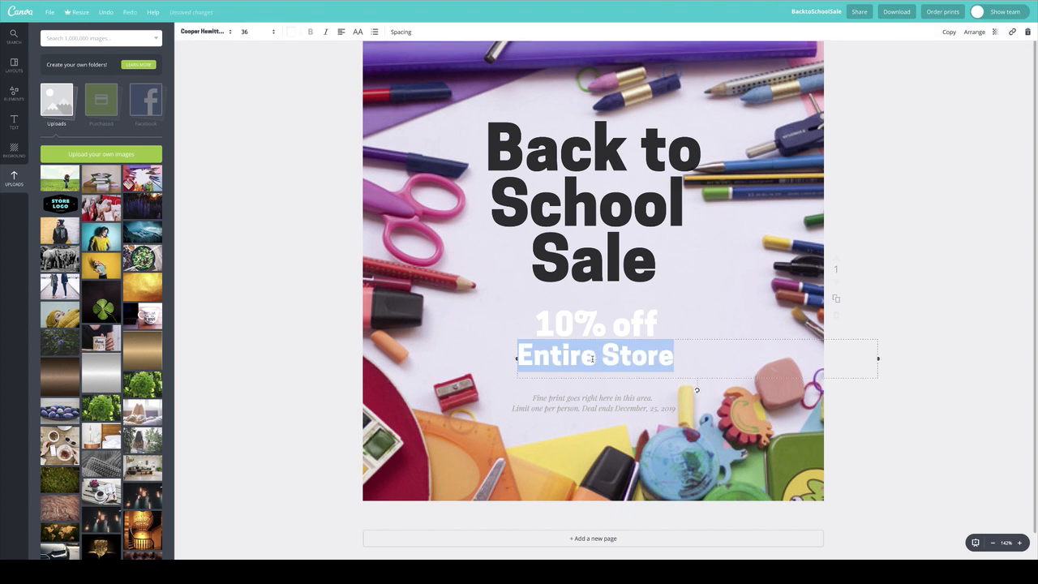
pyautogui.click(358, 33)
pyautogui.click(401, 33)
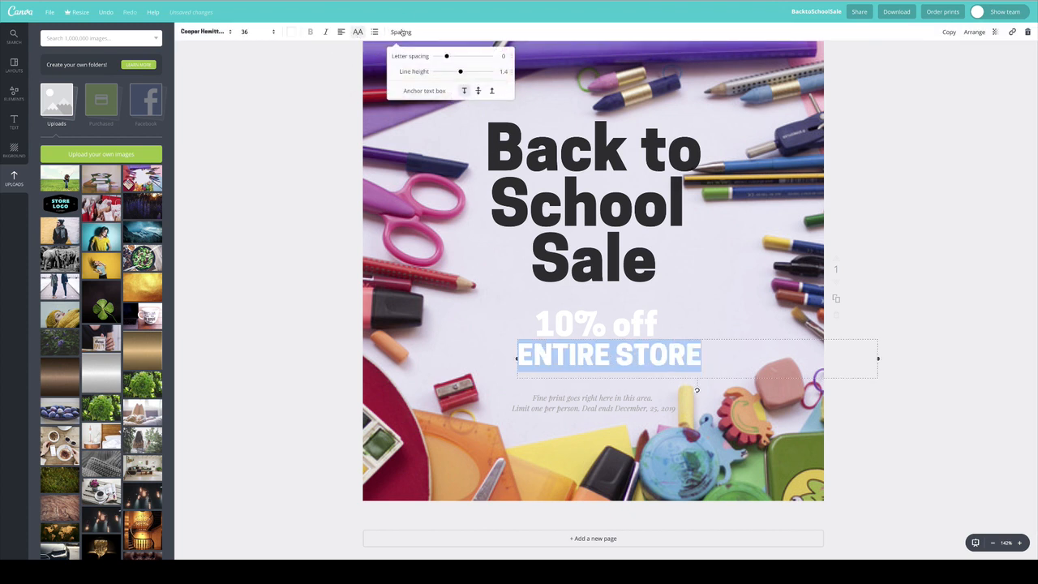
pyautogui.moveTo(446, 56); pyautogui.dragTo(454, 58)
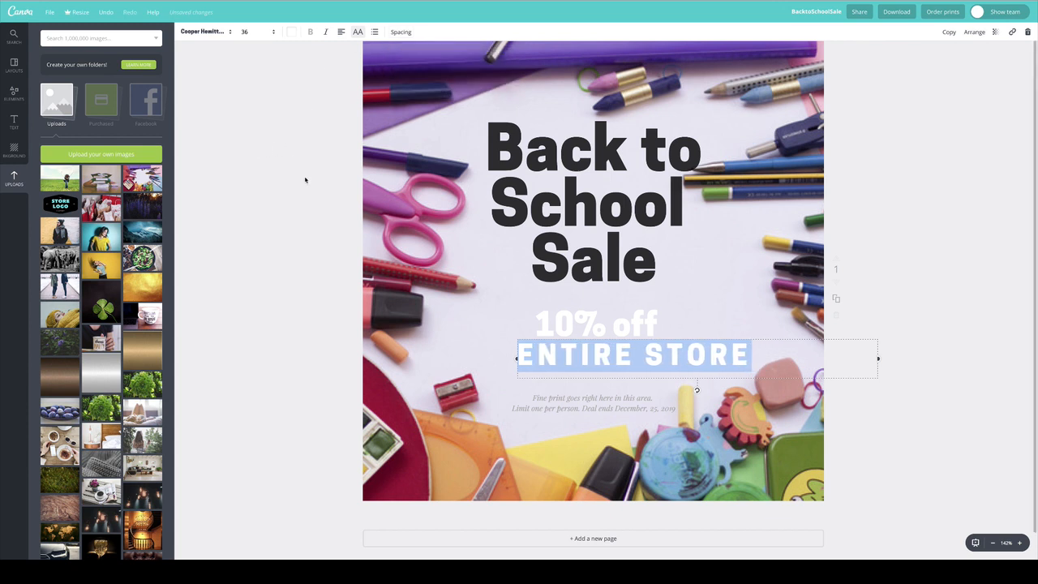
# Move the "10% off" and "ENTIRE STORE" lines to the left and slightly down, and nudge the headline left.
pyautogui.click(284, 263)
pyautogui.moveTo(644, 357); pyautogui.dragTo(635, 325)
pyautogui.moveTo(618, 266); pyautogui.dragTo(609, 259)
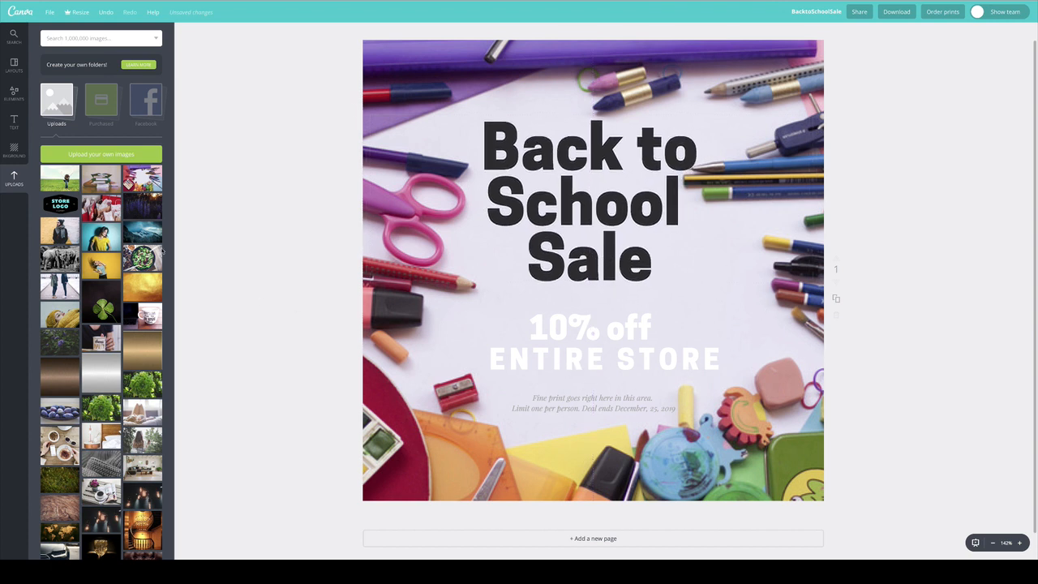
# Add a white square shape and stretch it into a full-width band between the headline and the fine print.
pyautogui.click(13, 94)
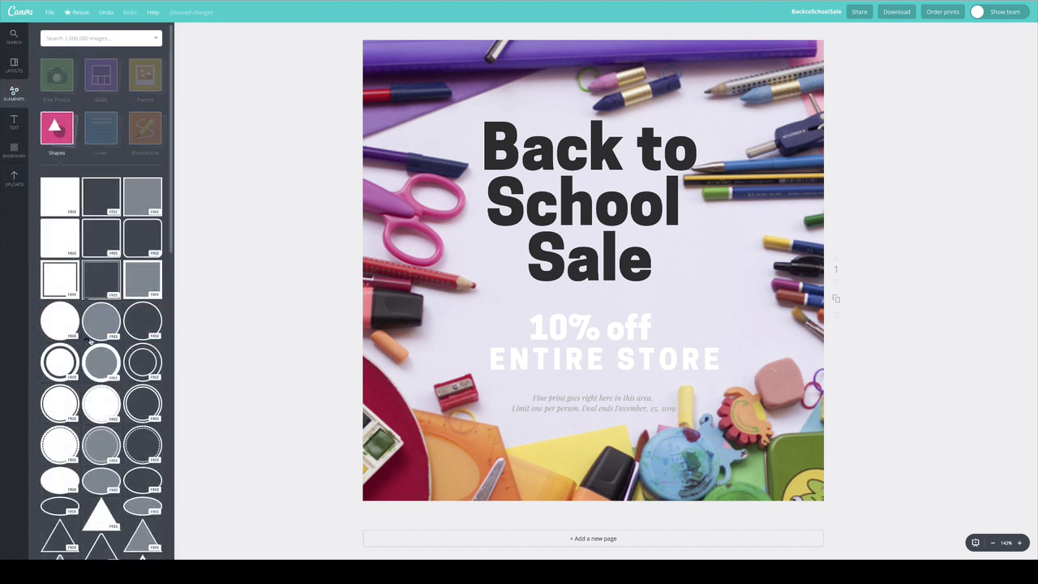
pyautogui.moveTo(60, 195); pyautogui.dragTo(528, 277)
pyautogui.moveTo(647, 151); pyautogui.dragTo(645, 131)
pyautogui.moveTo(674, 187); pyautogui.dragTo(936, 305)
pyautogui.moveTo(610, 161); pyautogui.dragTo(614, 391)
pyautogui.moveTo(636, 429); pyautogui.dragTo(641, 326)
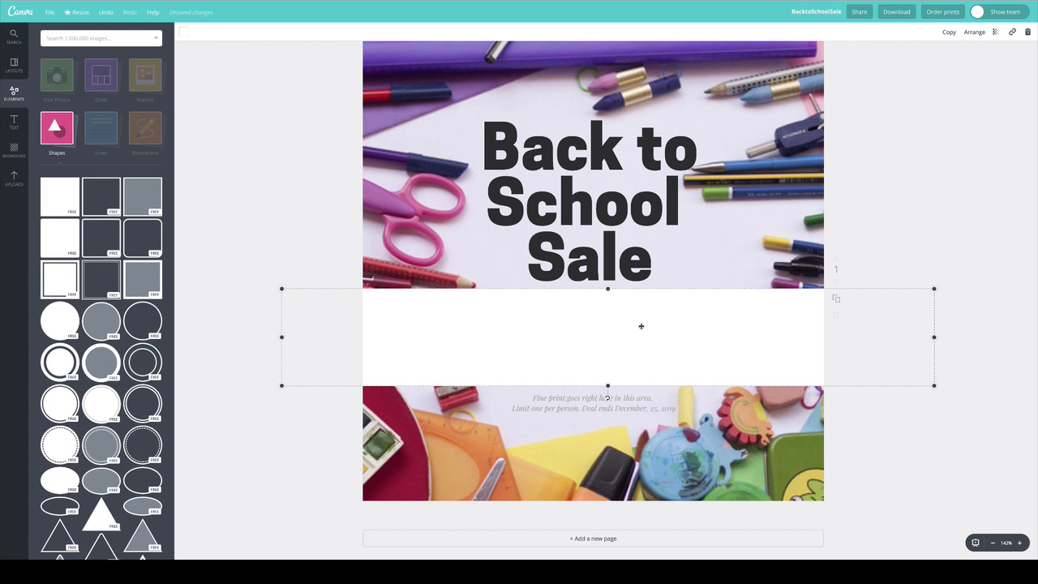
# Send the white band back behind the offer text.
pyautogui.click(975, 34)
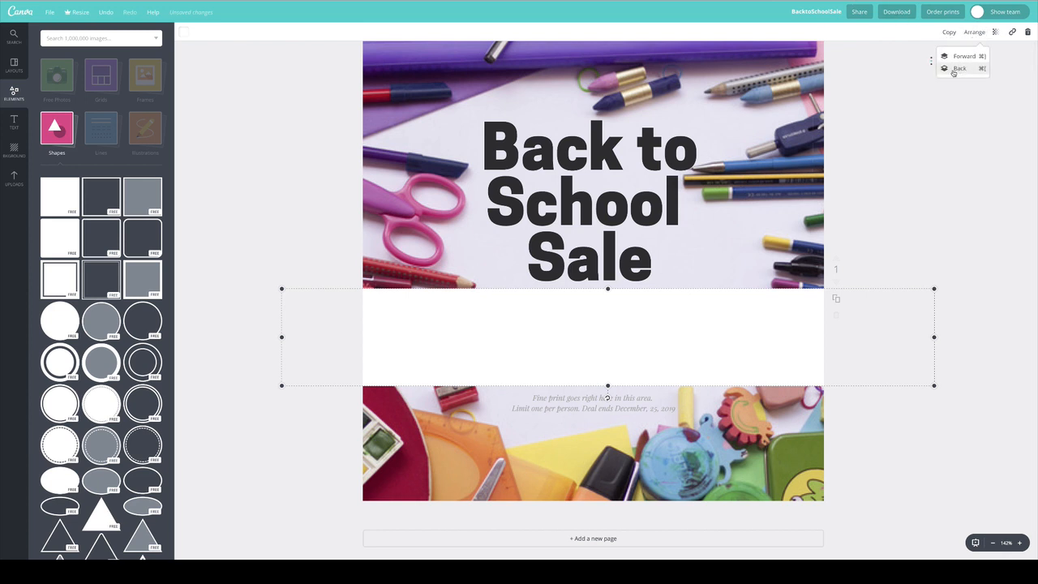
pyautogui.click(959, 69)
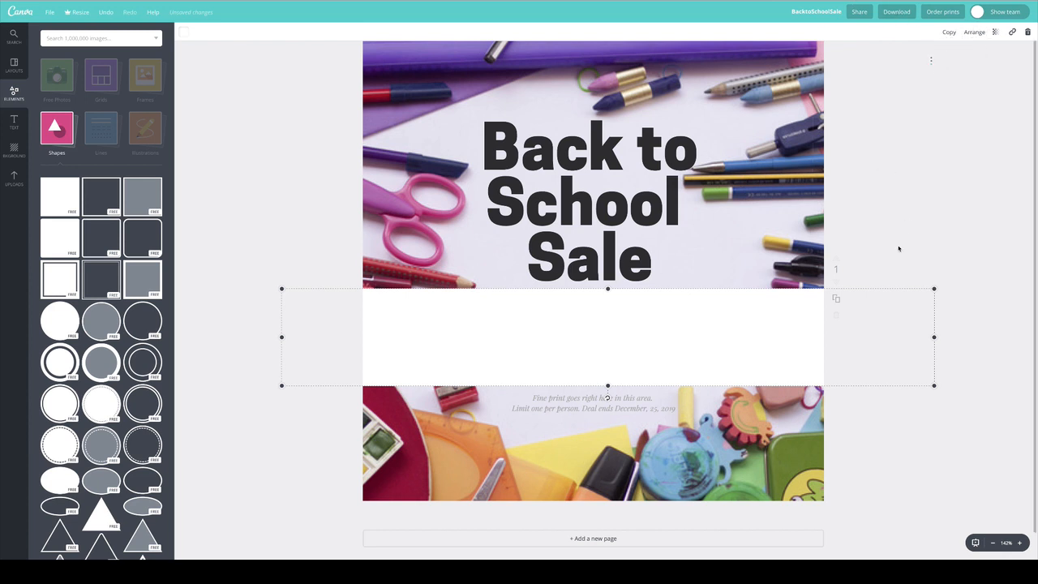
pyautogui.click(906, 205)
# Change the "10% off" text colour to purple and nudge the line up within the white band.
pyautogui.click(568, 326)
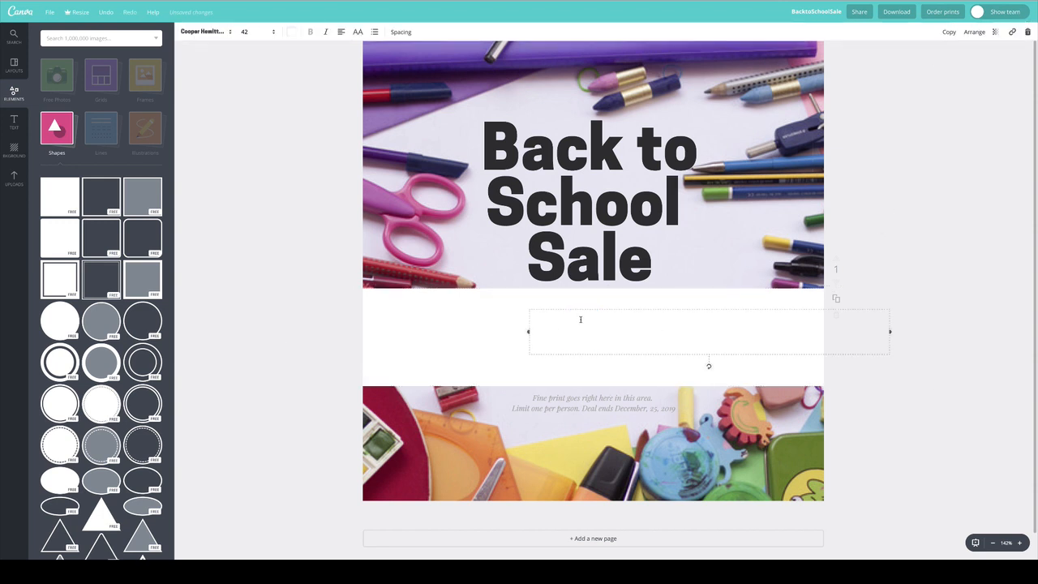
pyautogui.click(580, 319)
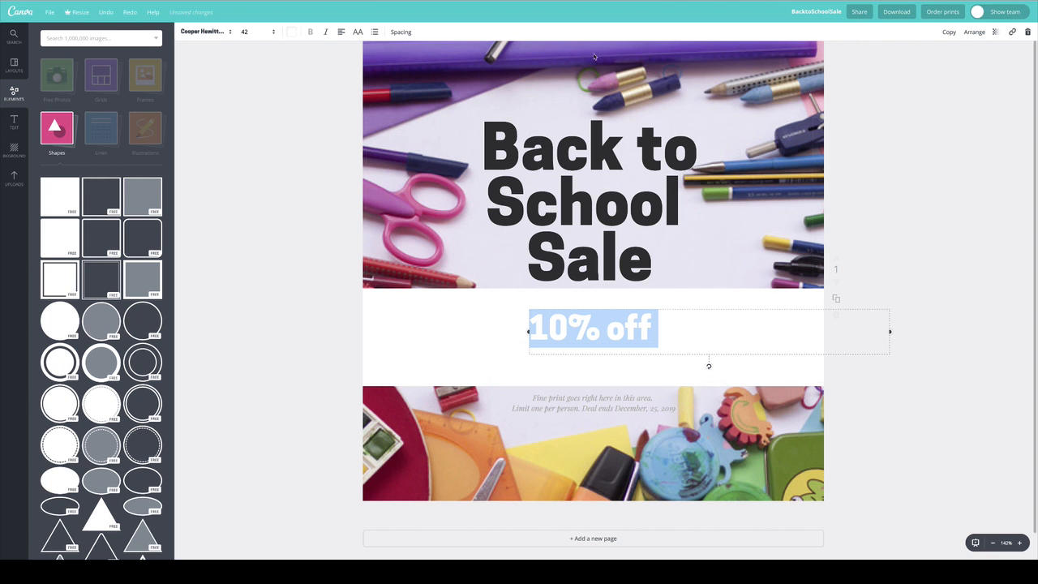
pyautogui.click(292, 32)
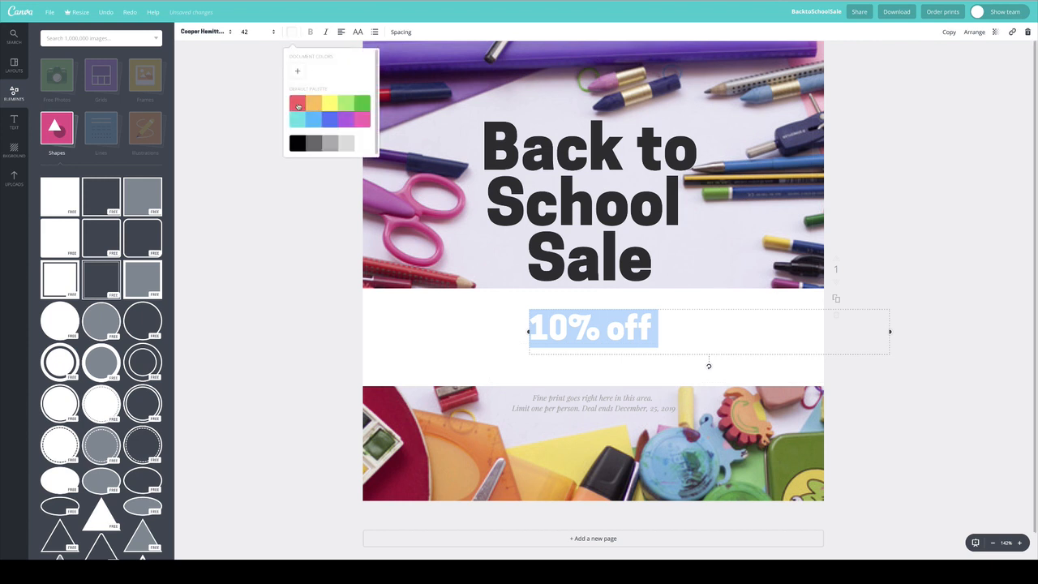
pyautogui.click(297, 107)
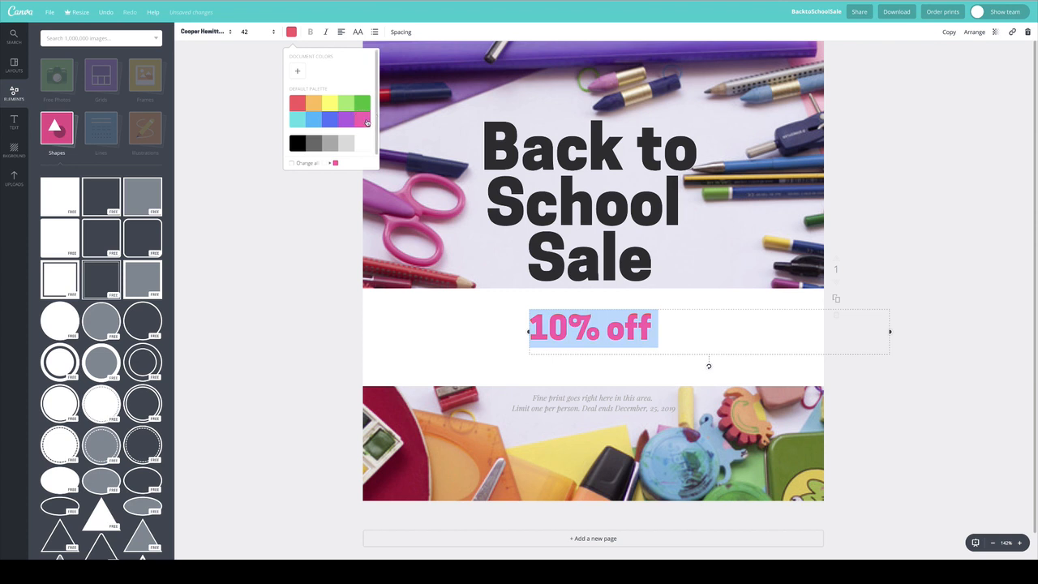
pyautogui.click(351, 121)
pyautogui.click(311, 236)
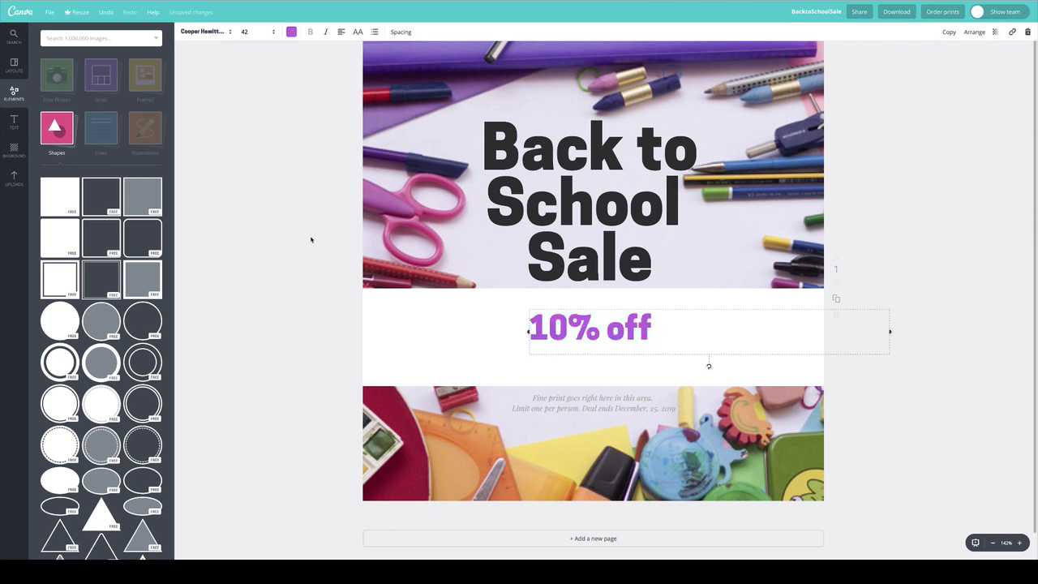
pyautogui.moveTo(618, 324); pyautogui.dragTo(616, 316)
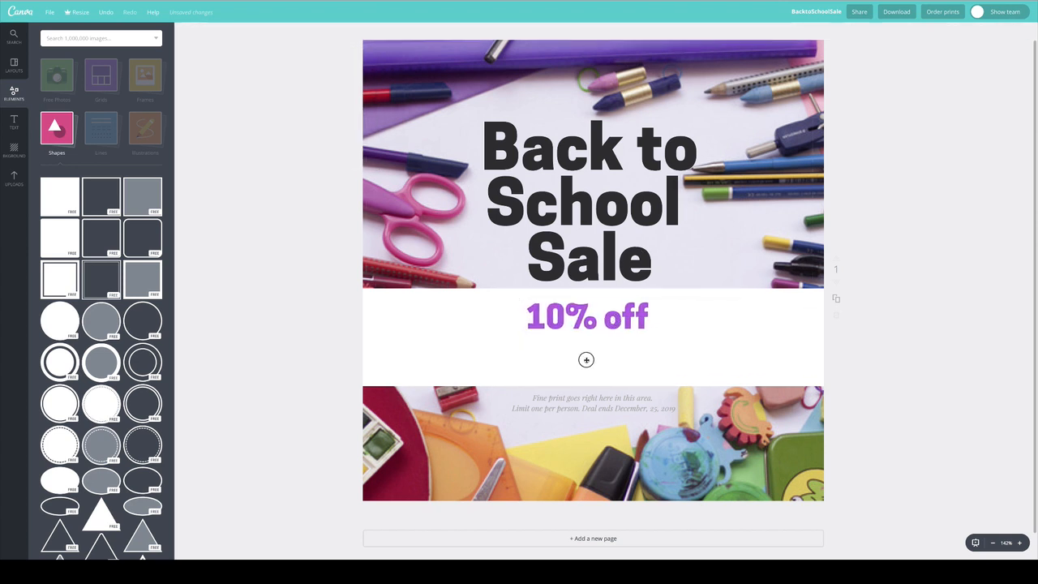
# Open the text colour choices for the "ENTIRE STORE" line.
pyautogui.doubleClick(587, 359)
pyautogui.click(292, 32)
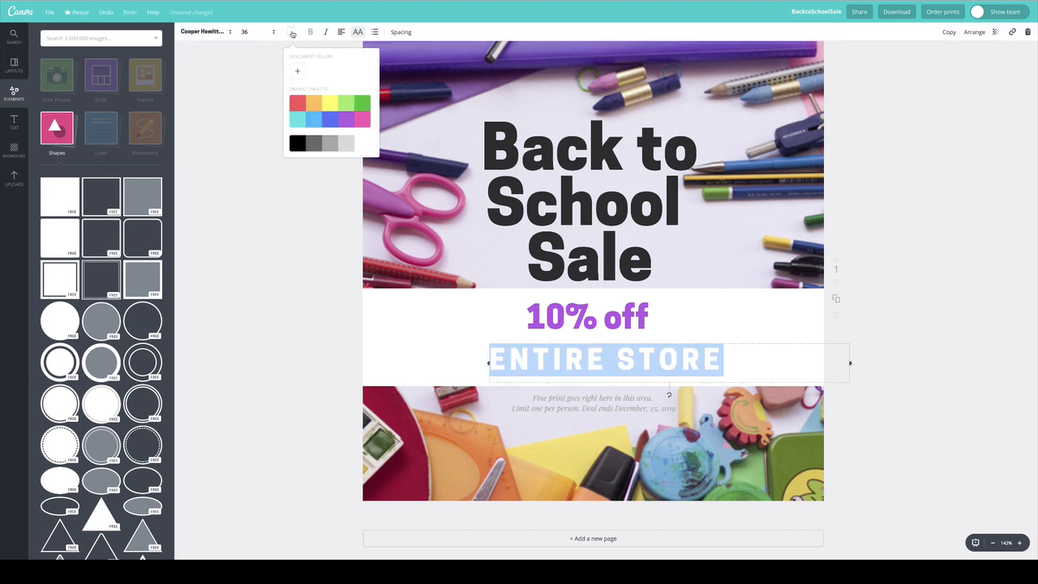